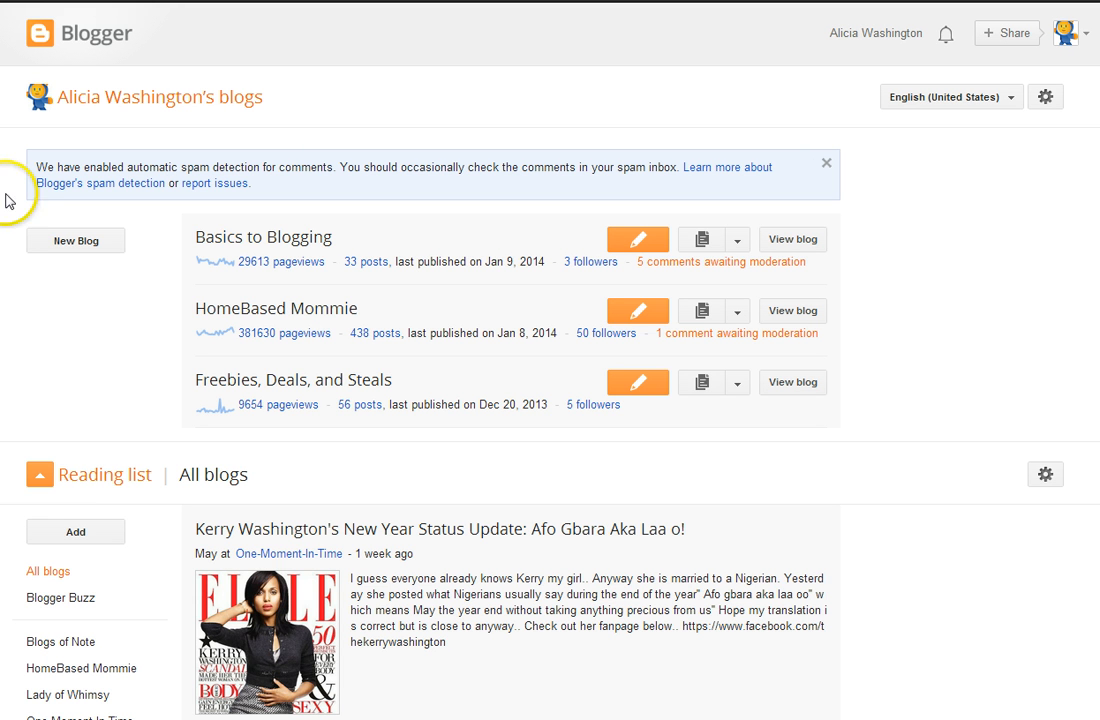
- Start a new blog titled "Simple Recipes" and try "simplerecipes" as its blogspot address
left_click(70, 249)
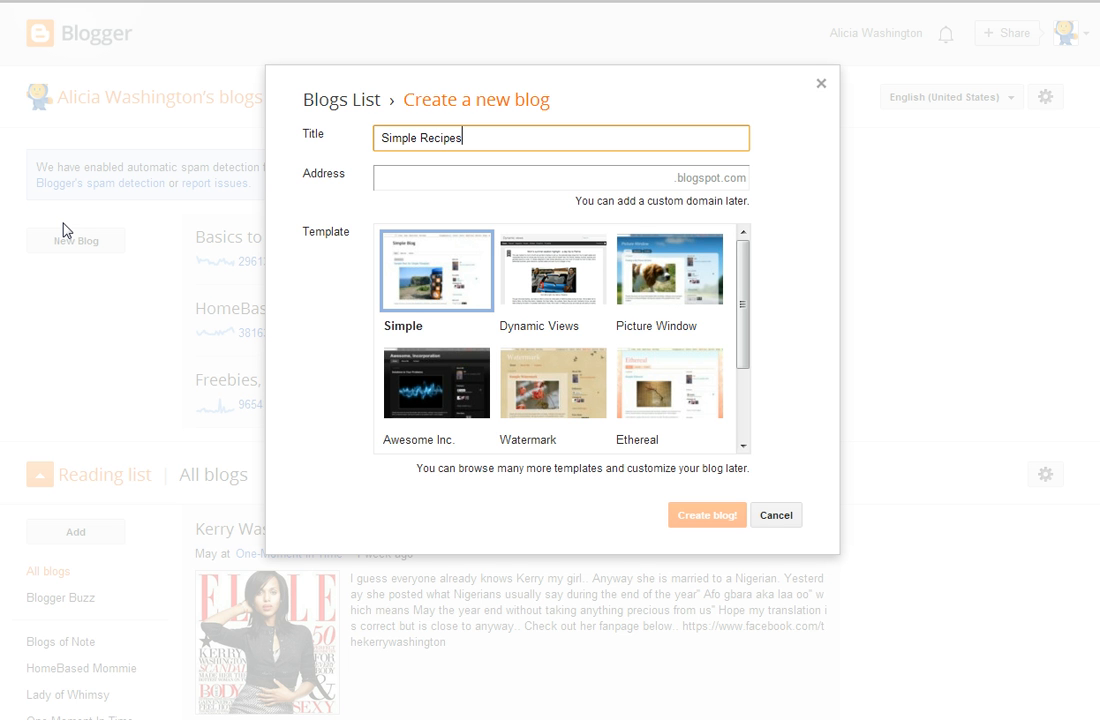
key("Tab")
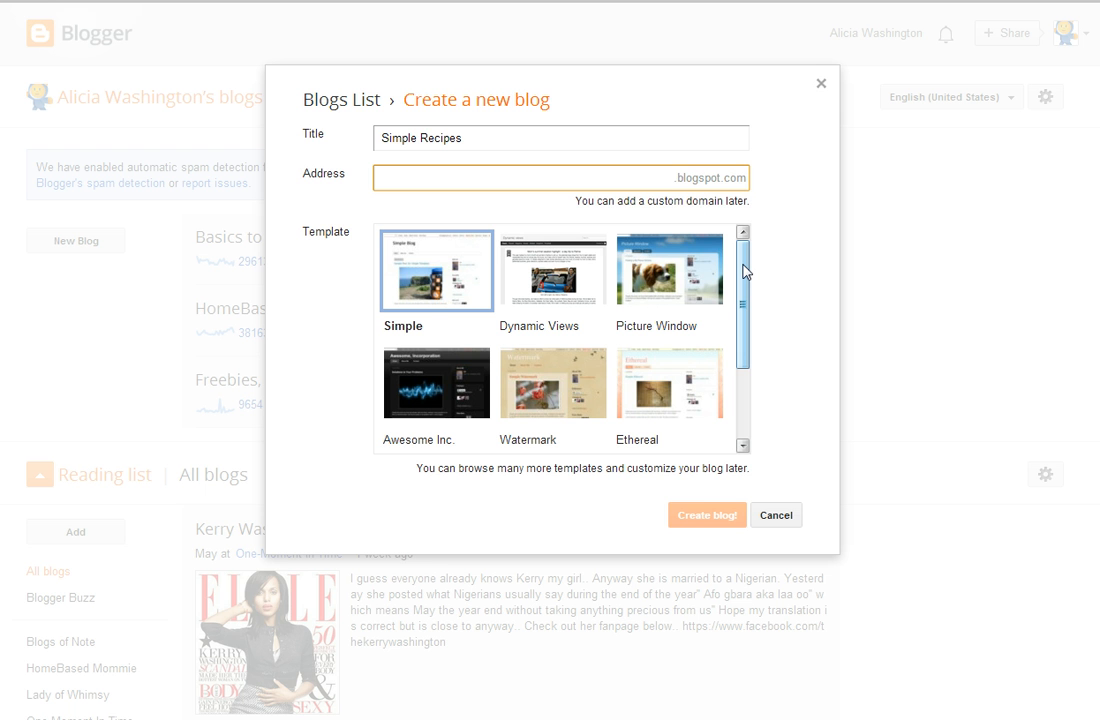
type("simplere")
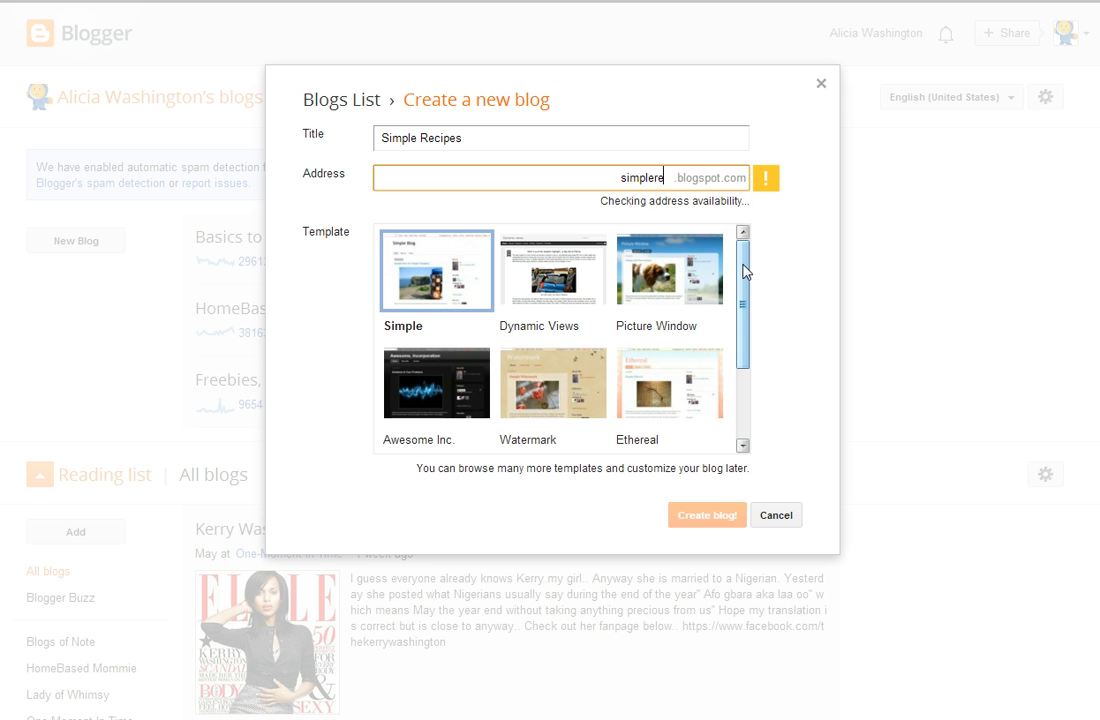
type("cipes")
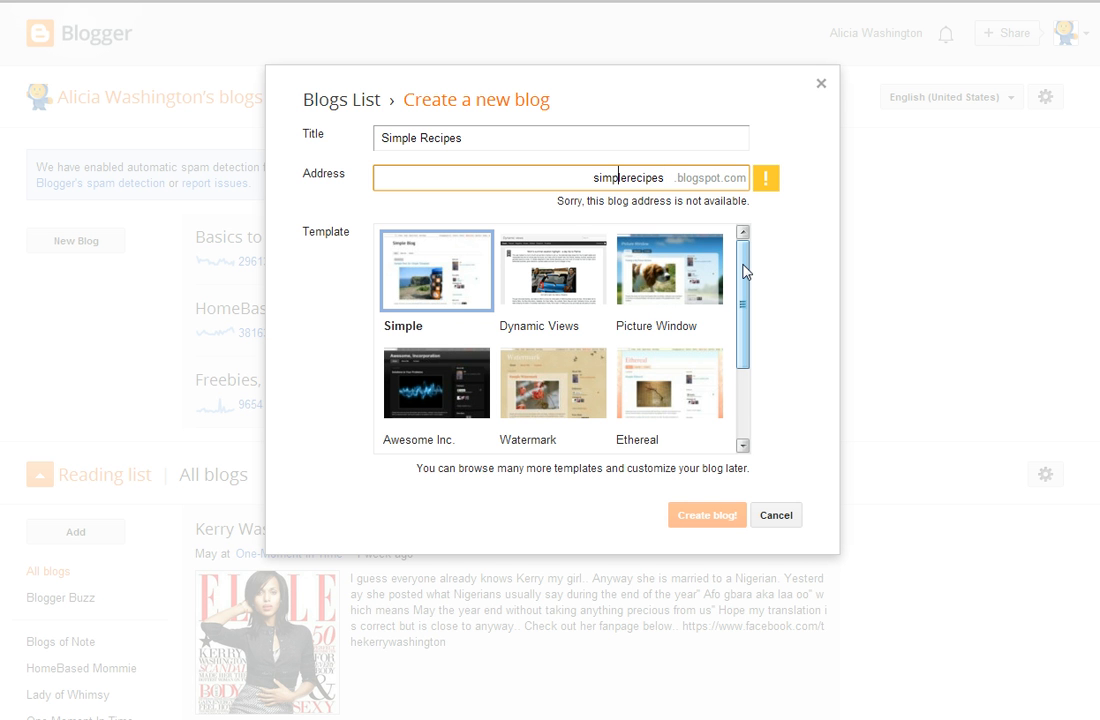
- Replace the blog address with "recipesonthego" and extend it to "recipesonthegonow"
key("Delete")
key("Delete")
key("Delete")
key("Delete")
key("Delete")
key("Delete")
key("Delete")
key("Delete")
key("Delete")
key("Delete")
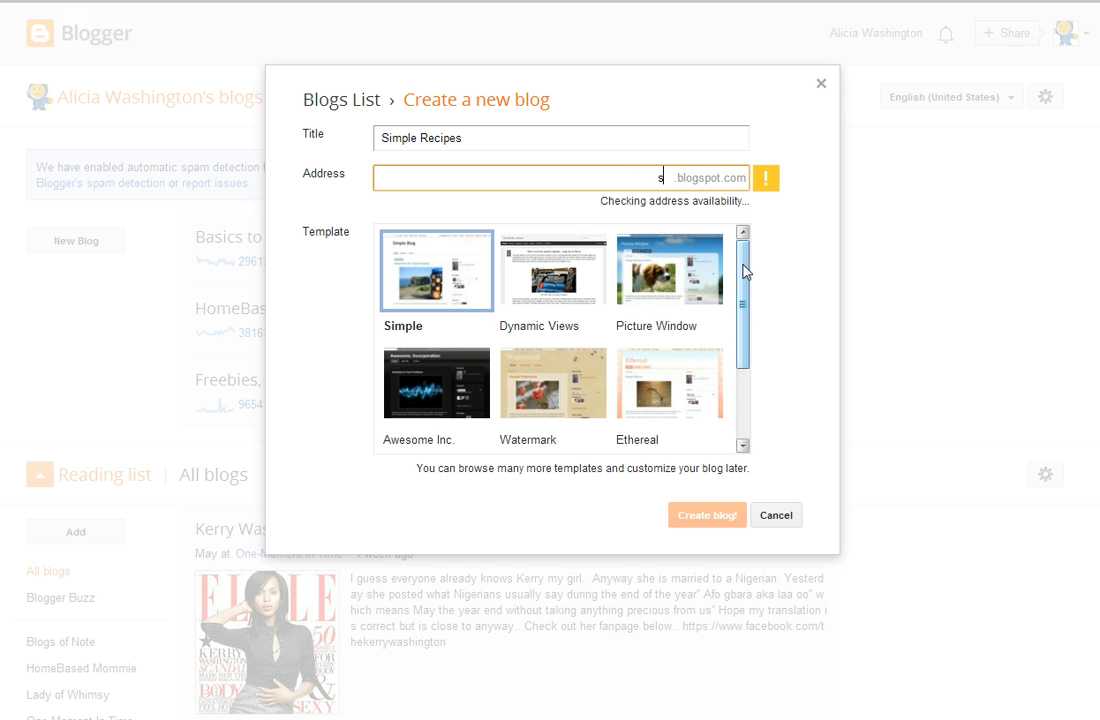
key("BackSpace")
type("recipesonthego")
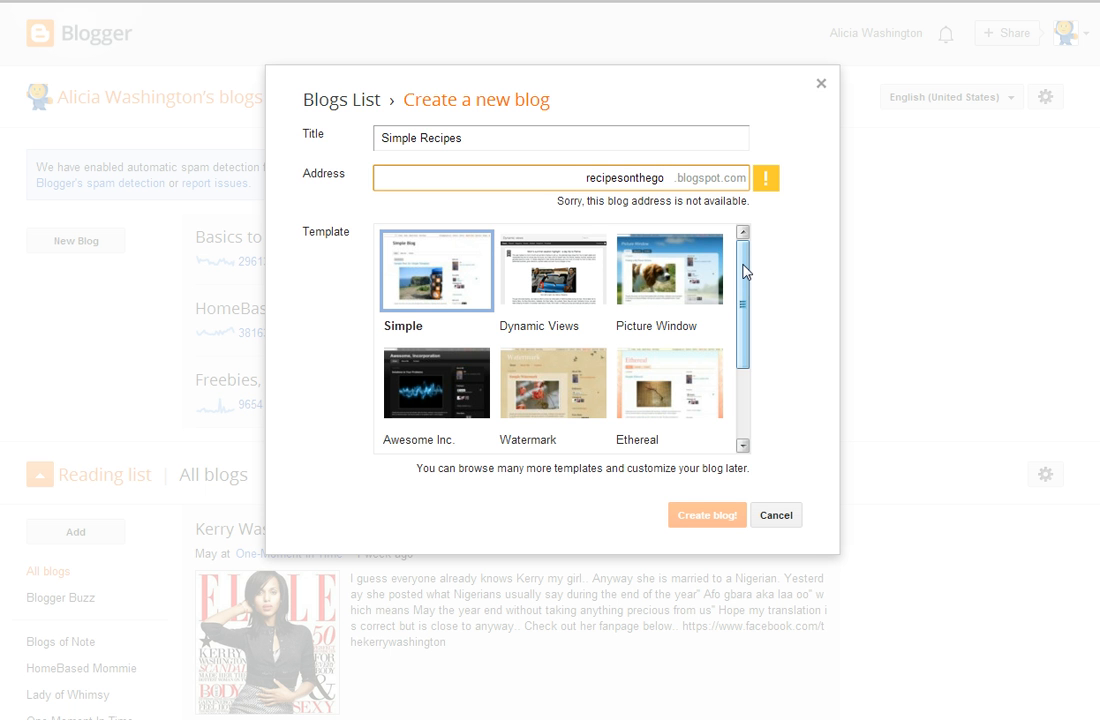
type("now")
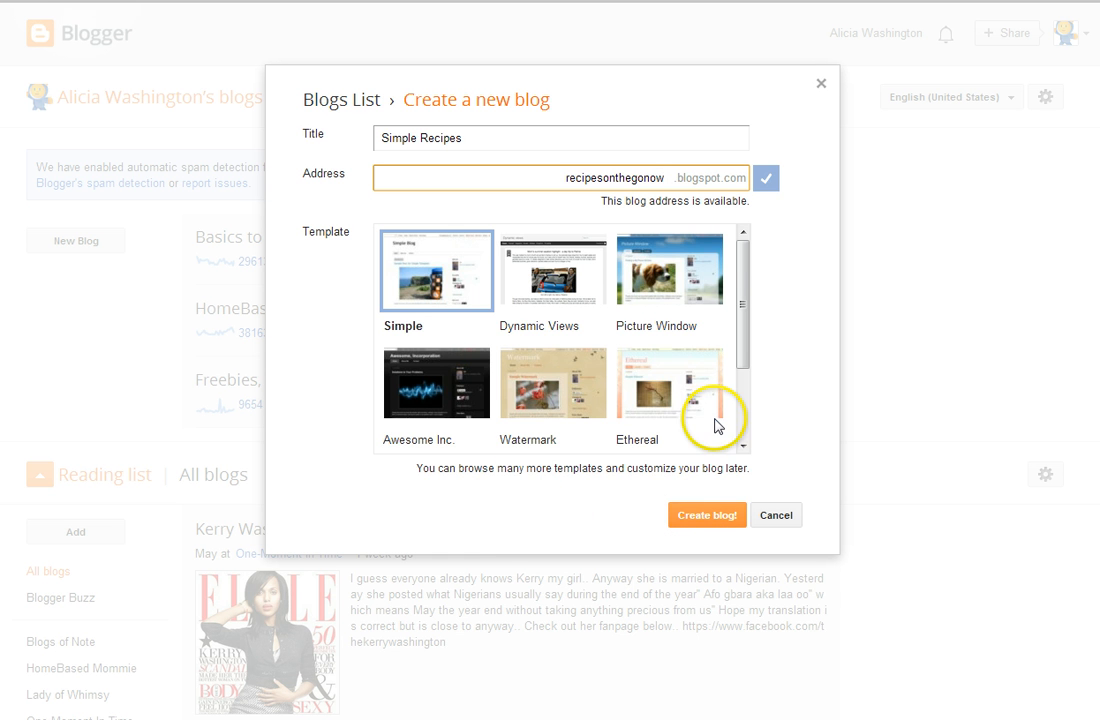
- Look through the starter templates, choose Ethereal and create the blog
scroll(735, 433, "down", 3)
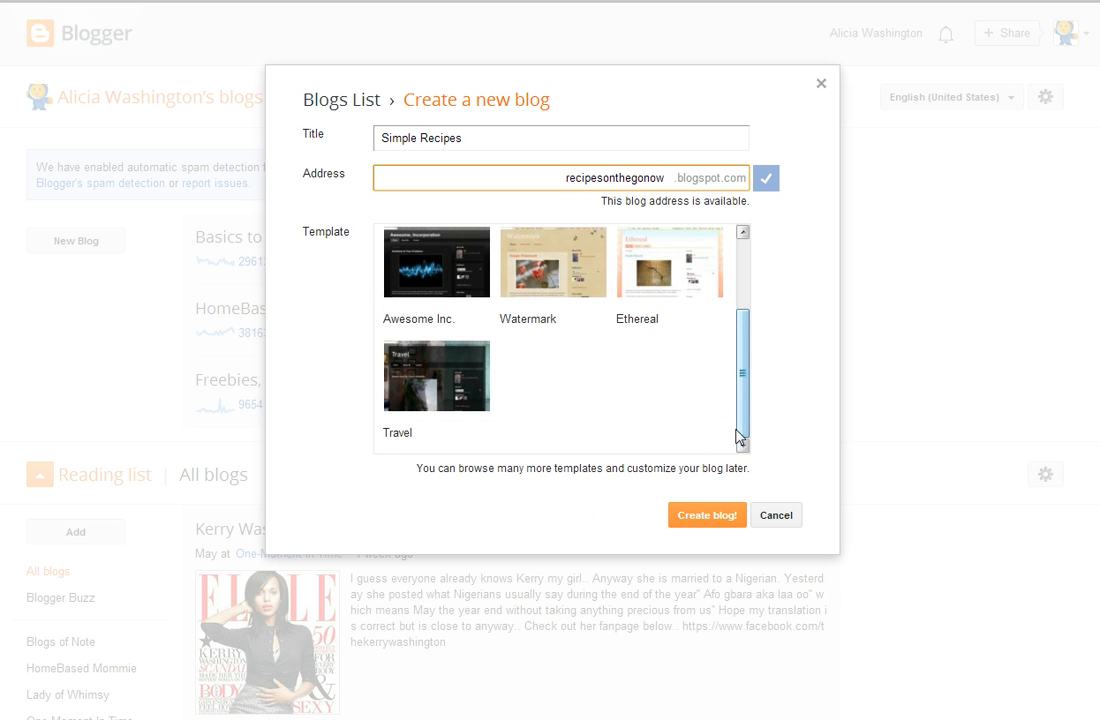
scroll(738, 437, "up", 3)
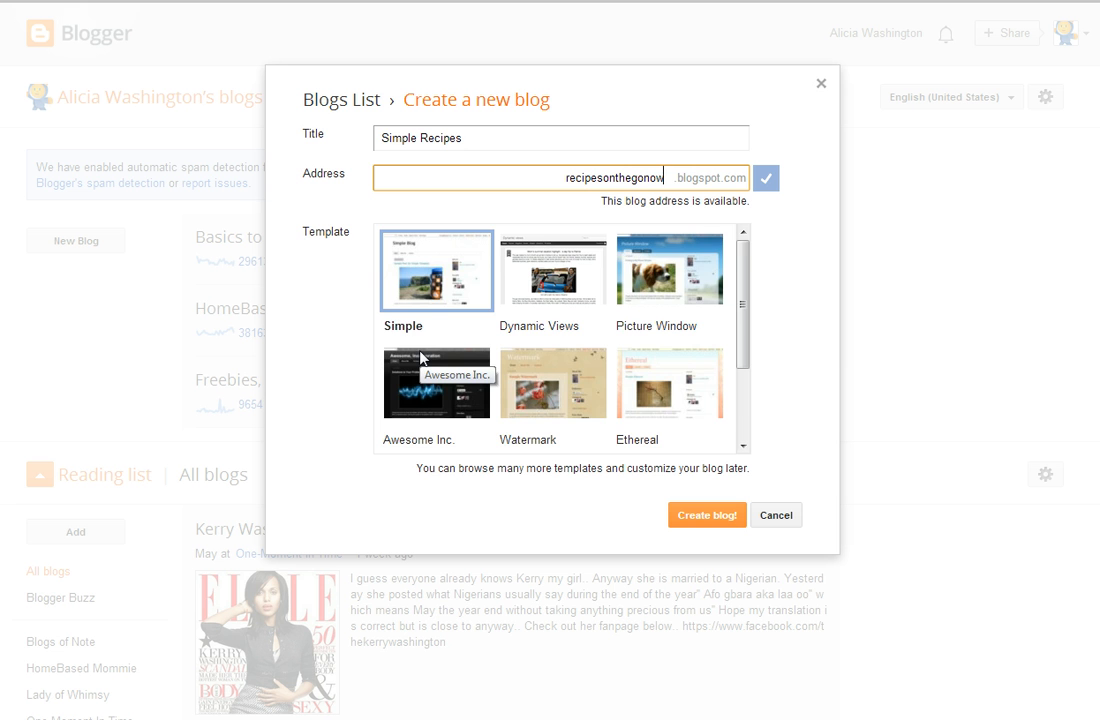
scroll(421, 357, "down", 1)
scroll(421, 351, "up", 1)
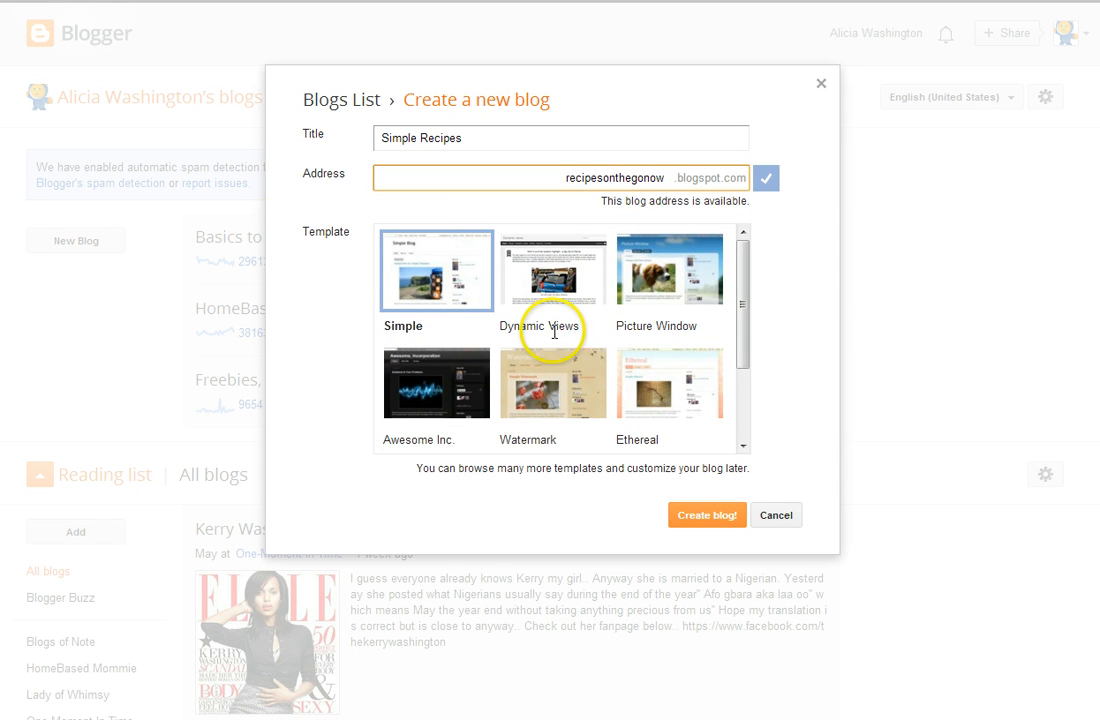
left_click(651, 364)
scroll(748, 388, "down", 3)
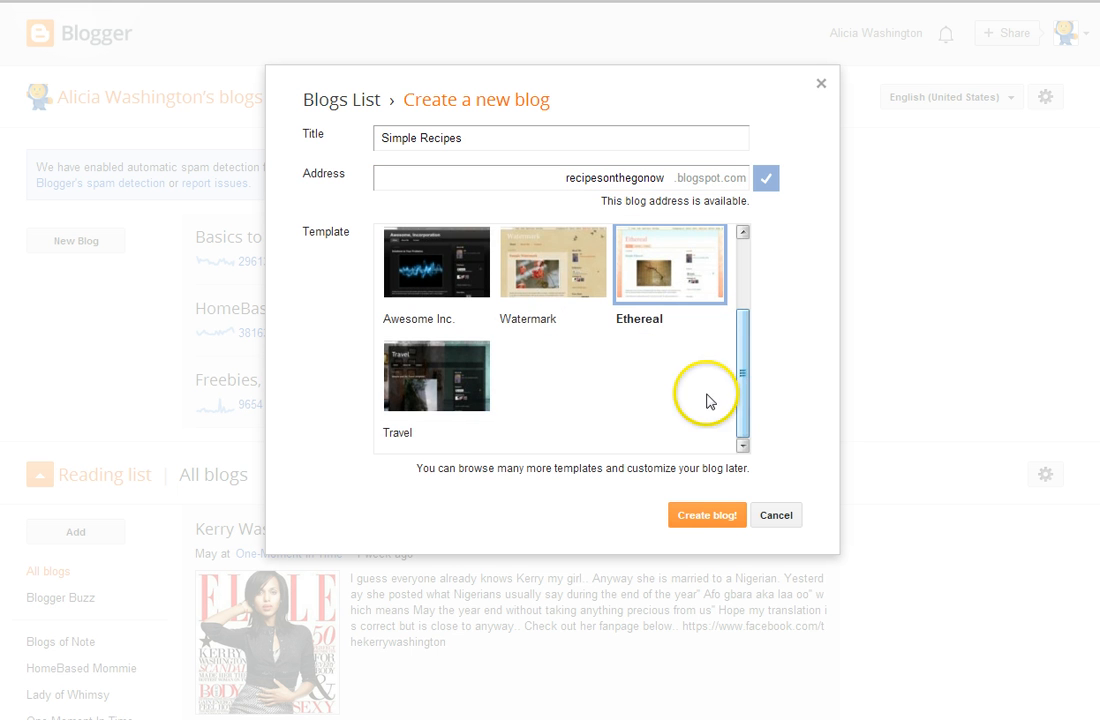
left_click(686, 516)
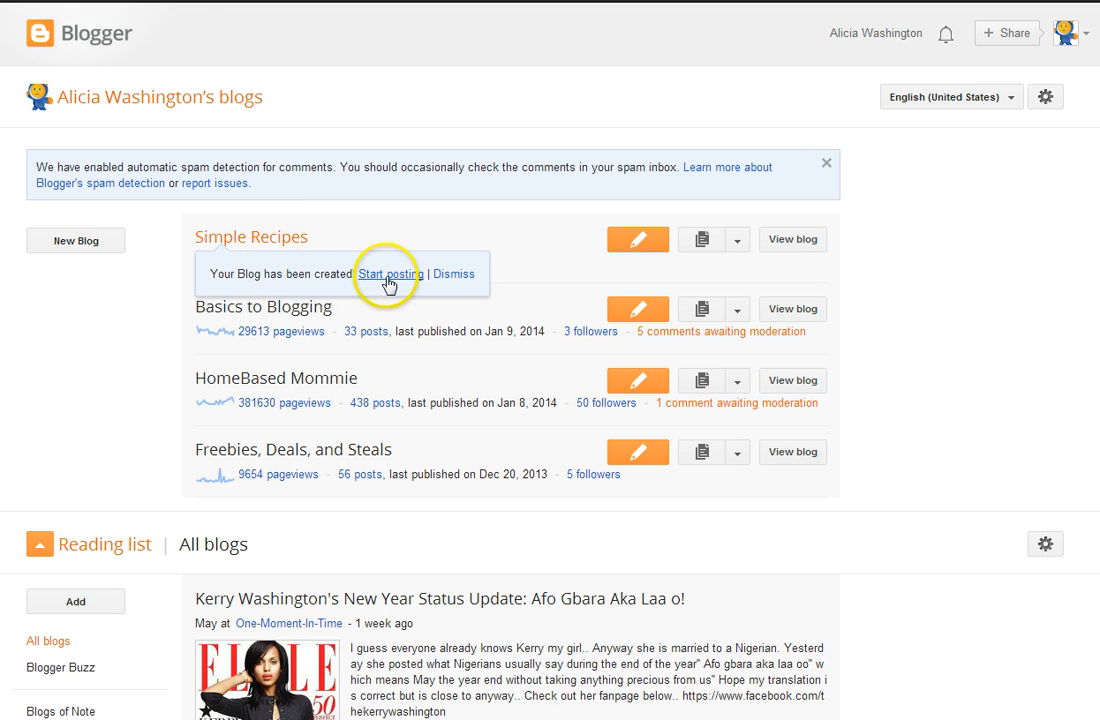
- Open the template settings of the Simple Recipes blog, view the live blog and return to the settings
left_click(738, 242)
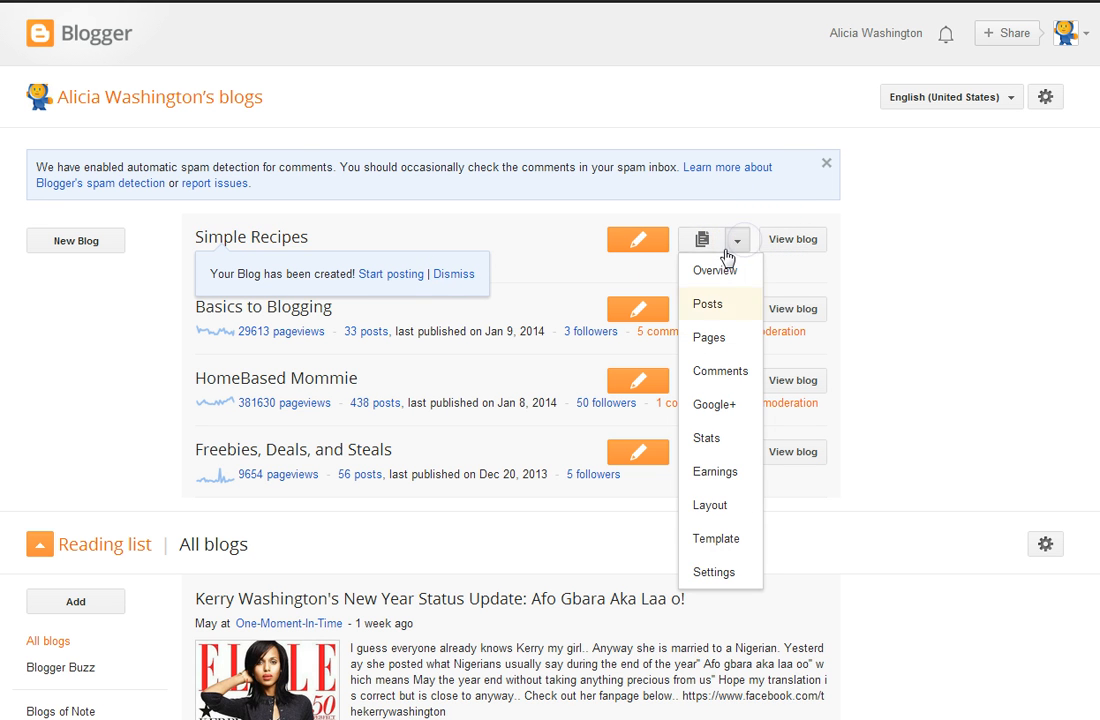
left_click(726, 540)
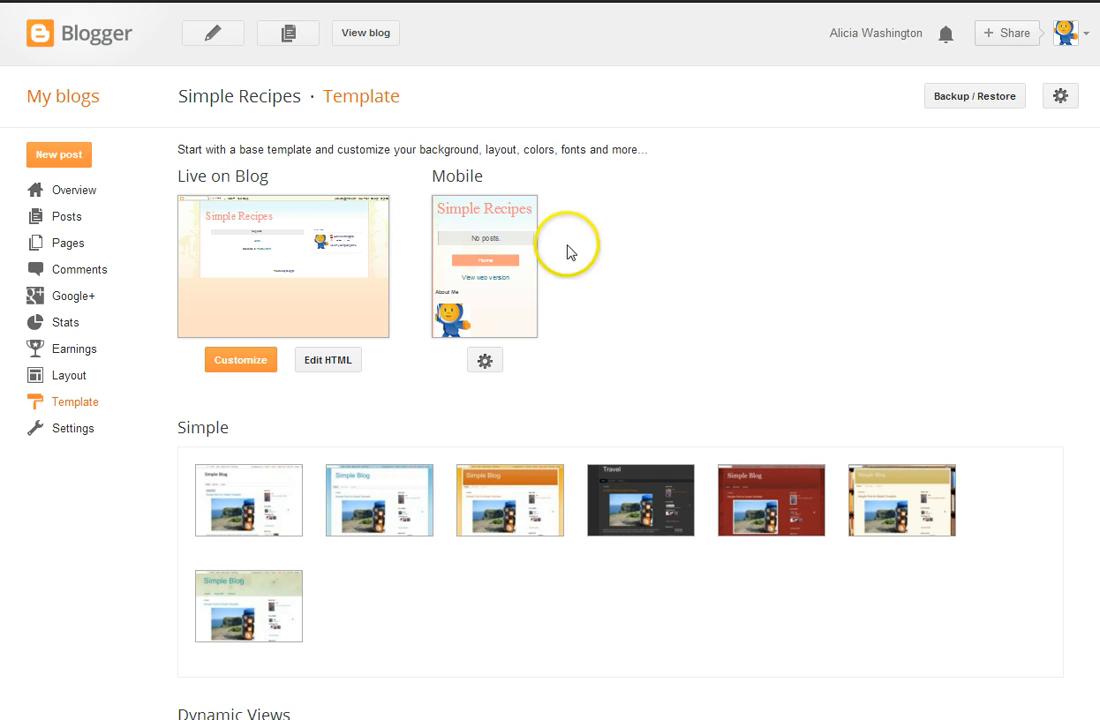
left_click(366, 34)
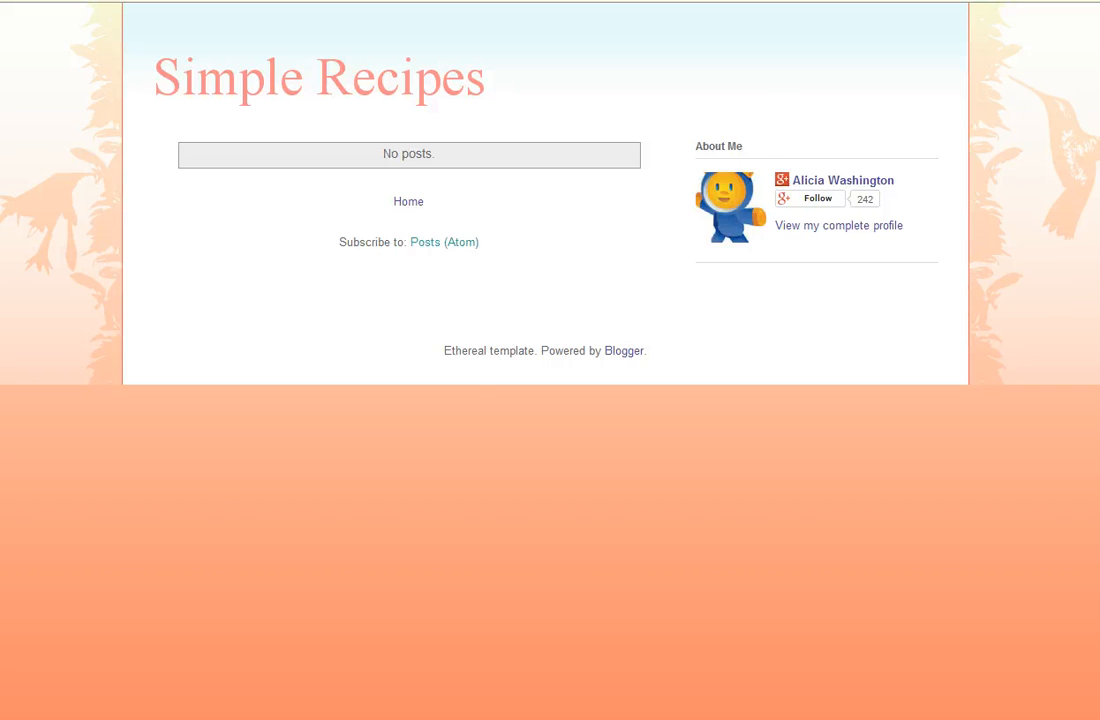
left_click(30, 1)
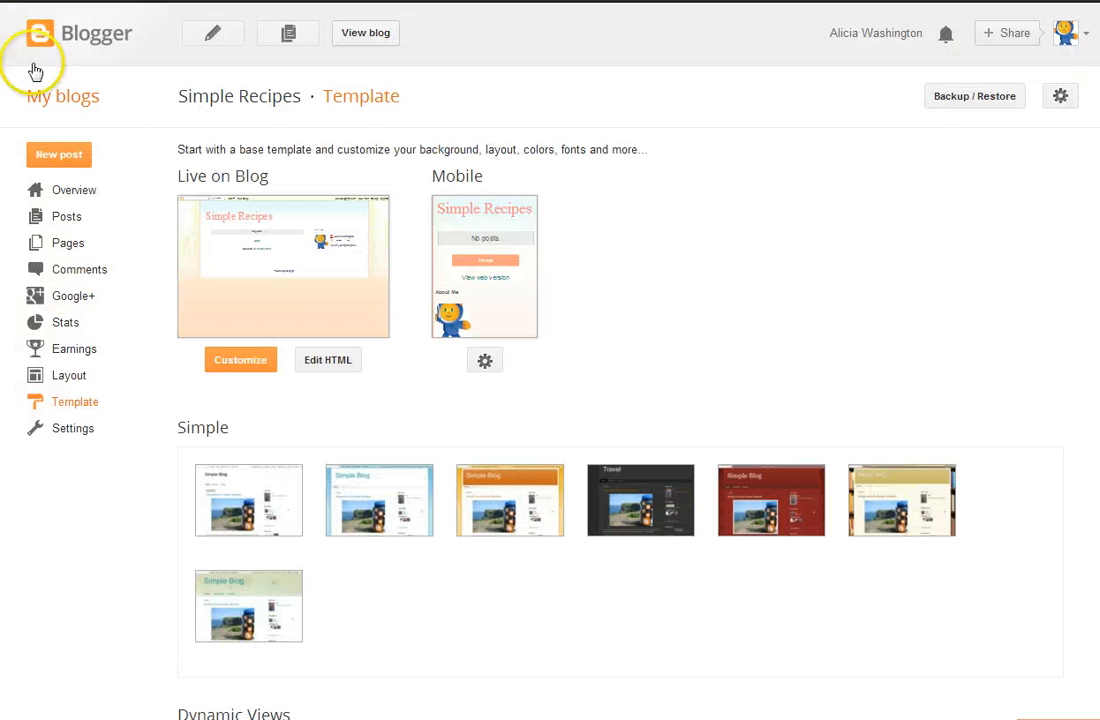
- Create a new post titled "Mexican Chilli" with the body text "I have a great idea"
left_click(69, 161)
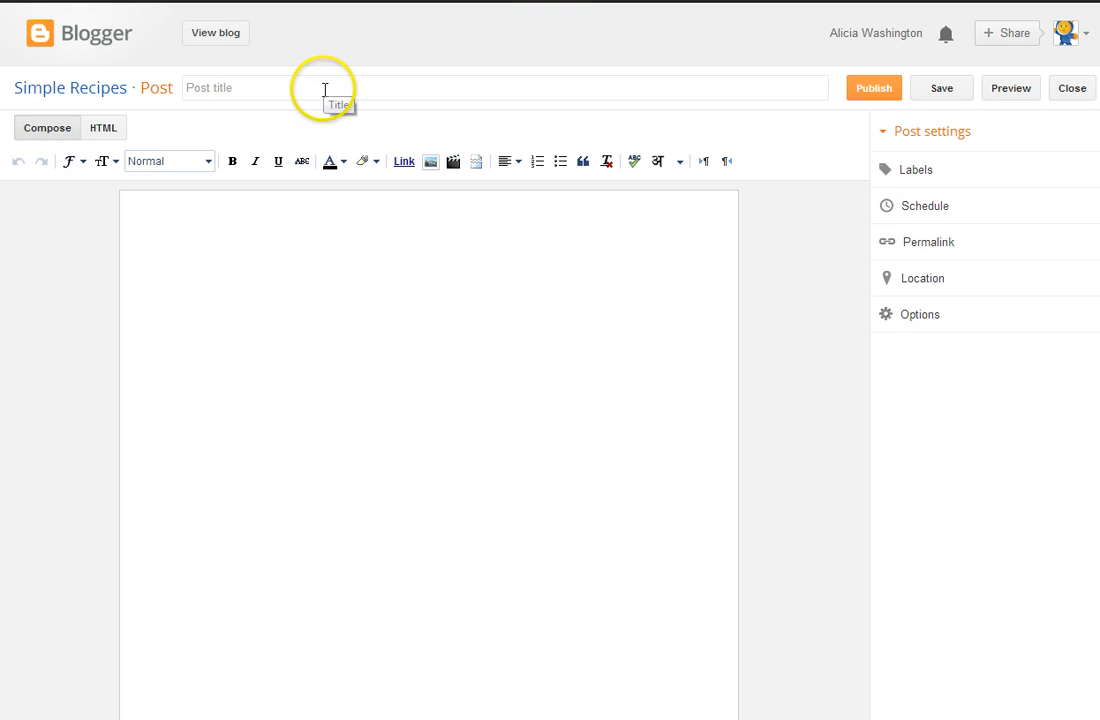
left_click(323, 89)
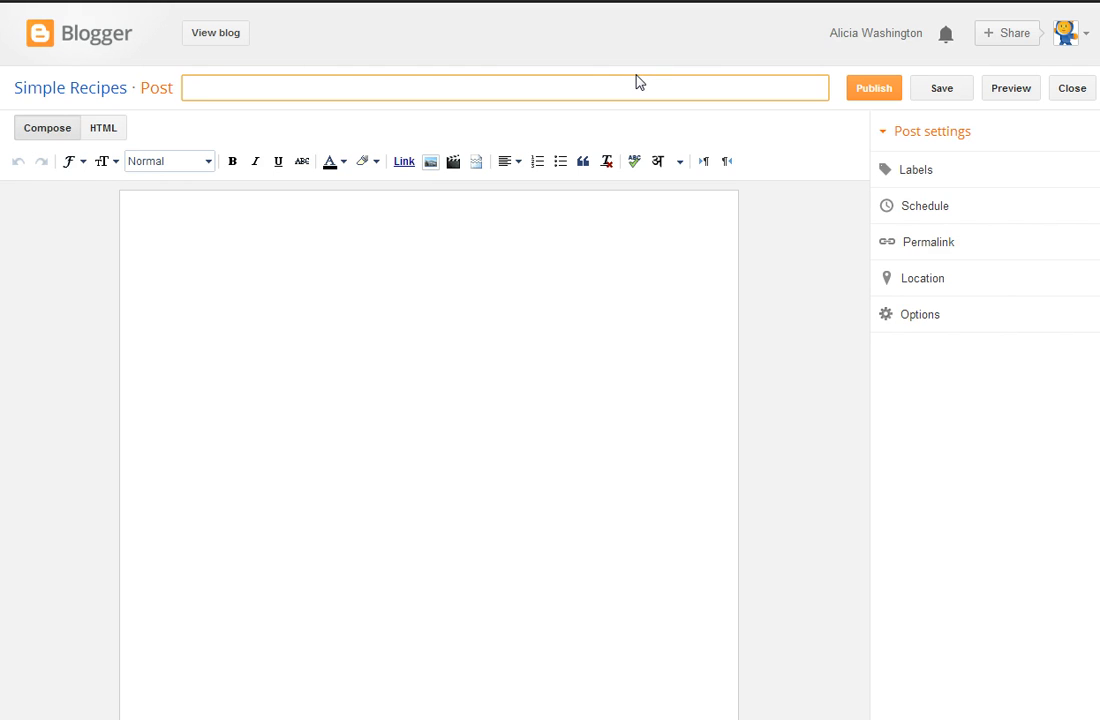
type("Chilli")
left_click(248, 388)
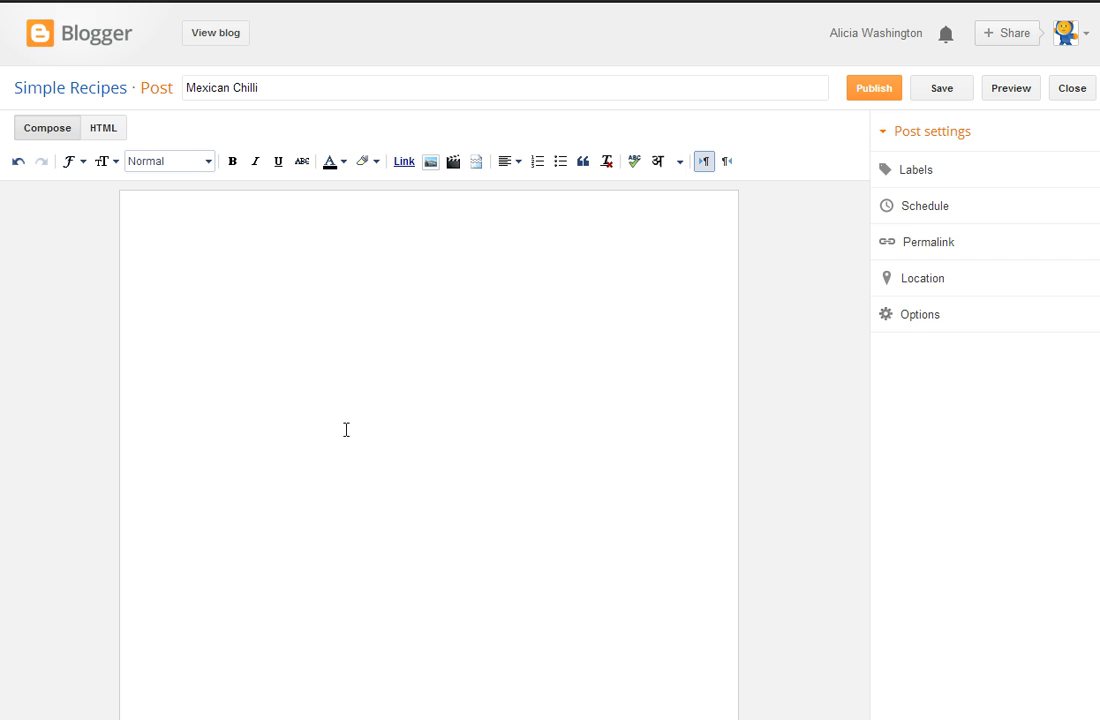
type("I have a great idea")
- Enter the post labels "chili, mexican chili, recipes"
left_click(925, 176)
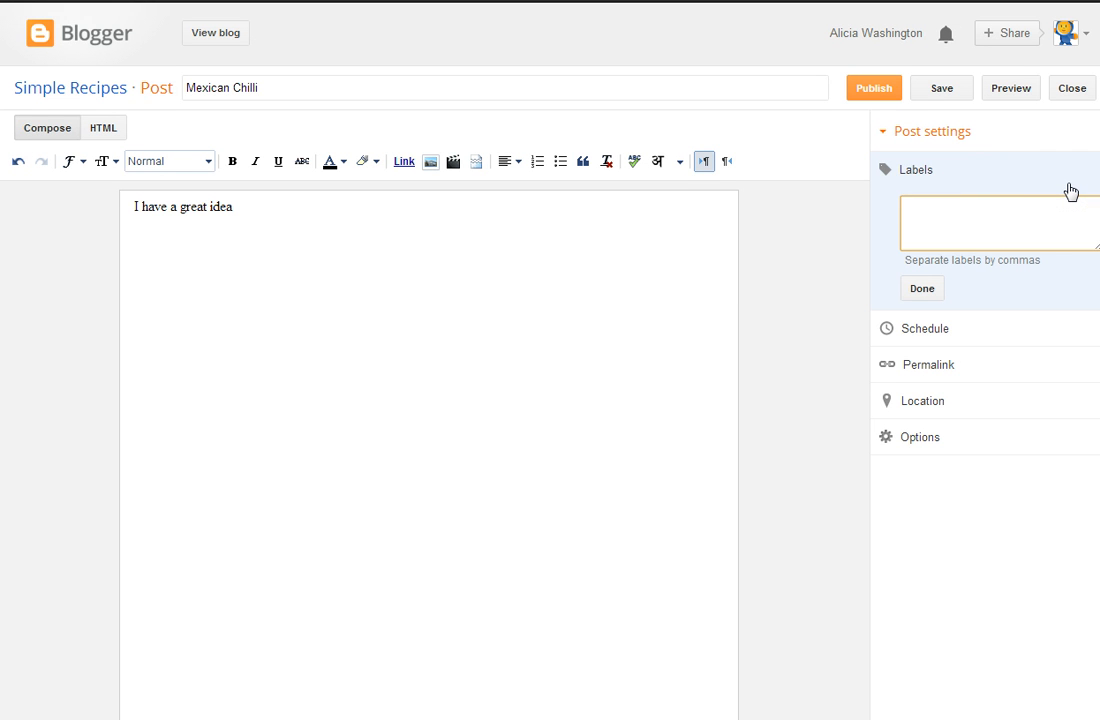
type("chili, mexican ch")
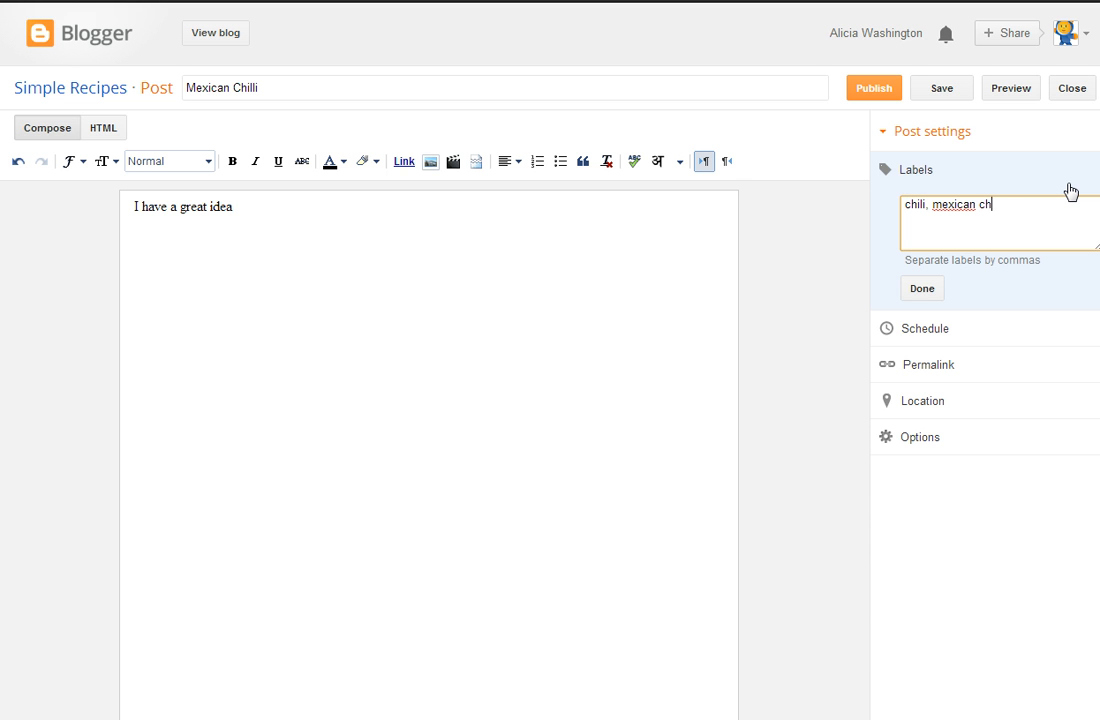
type("ili,")
left_click(996, 203)
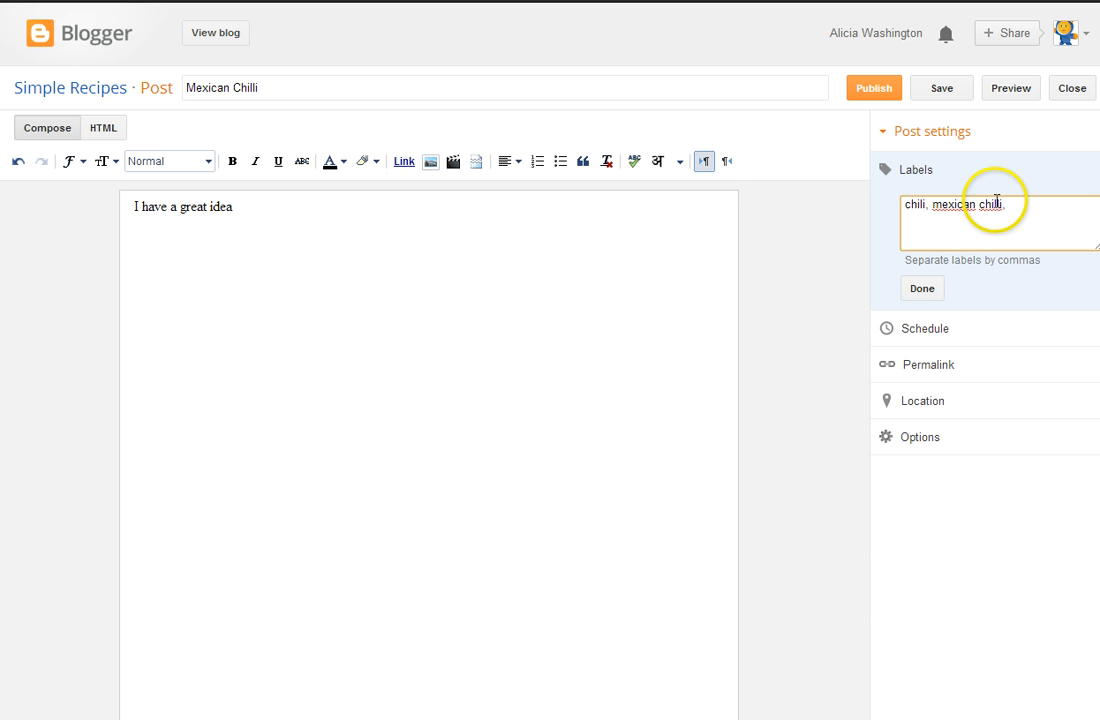
type("l")
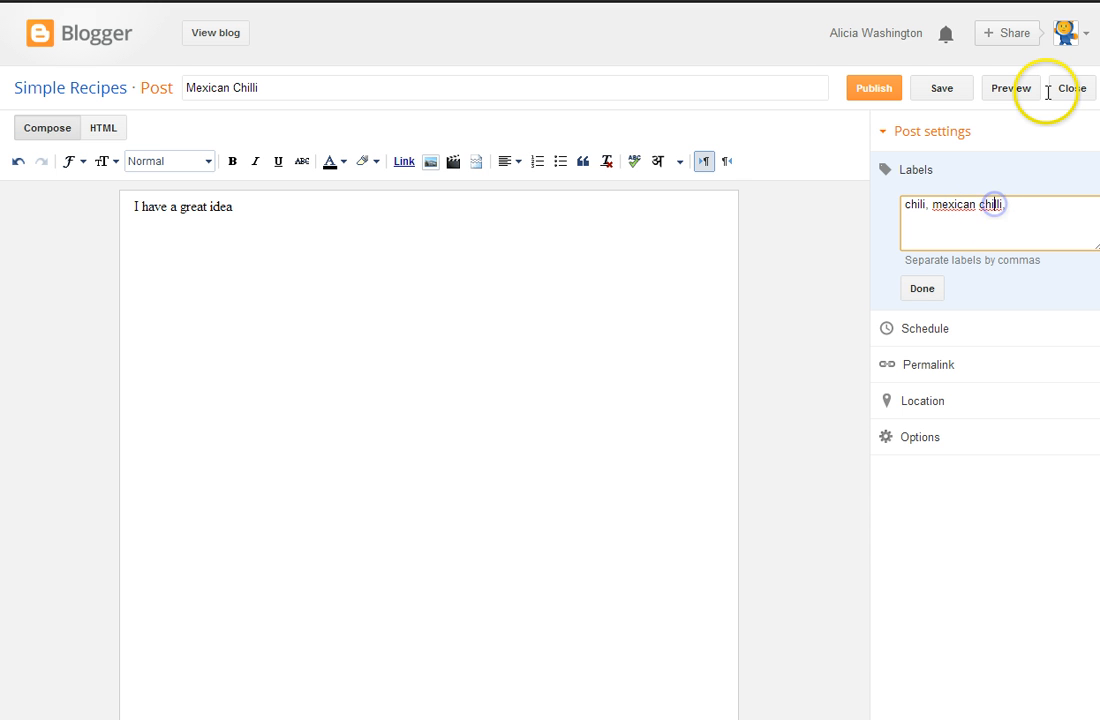
key("BackSpace")
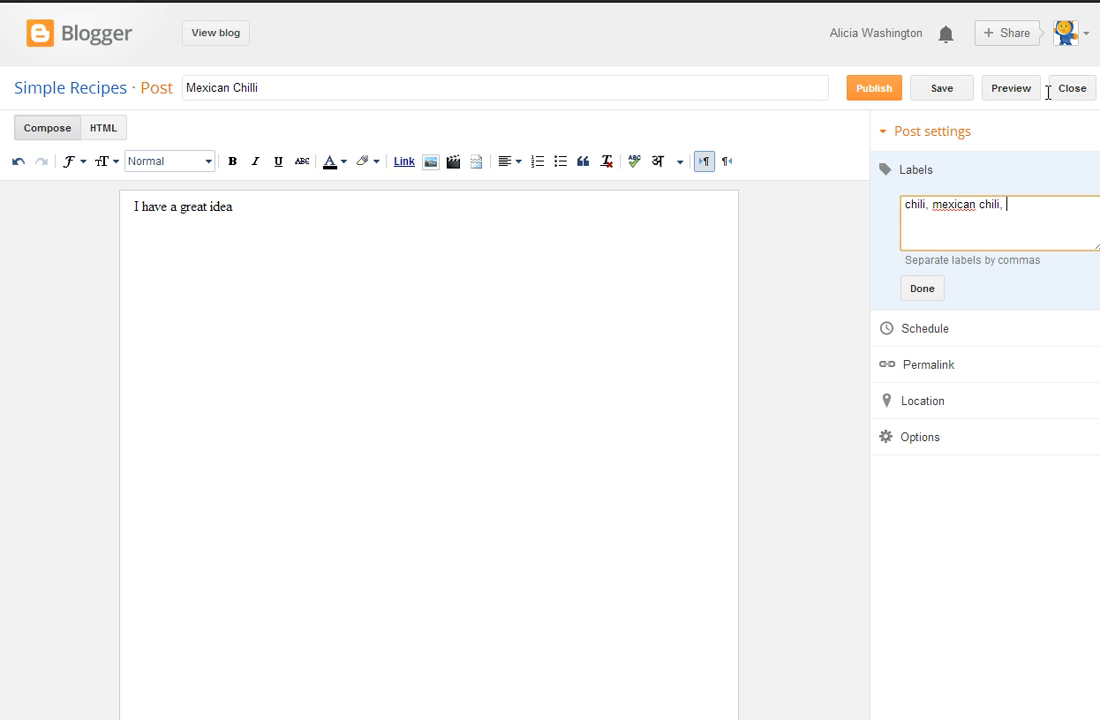
type("mexican chili, recipes")
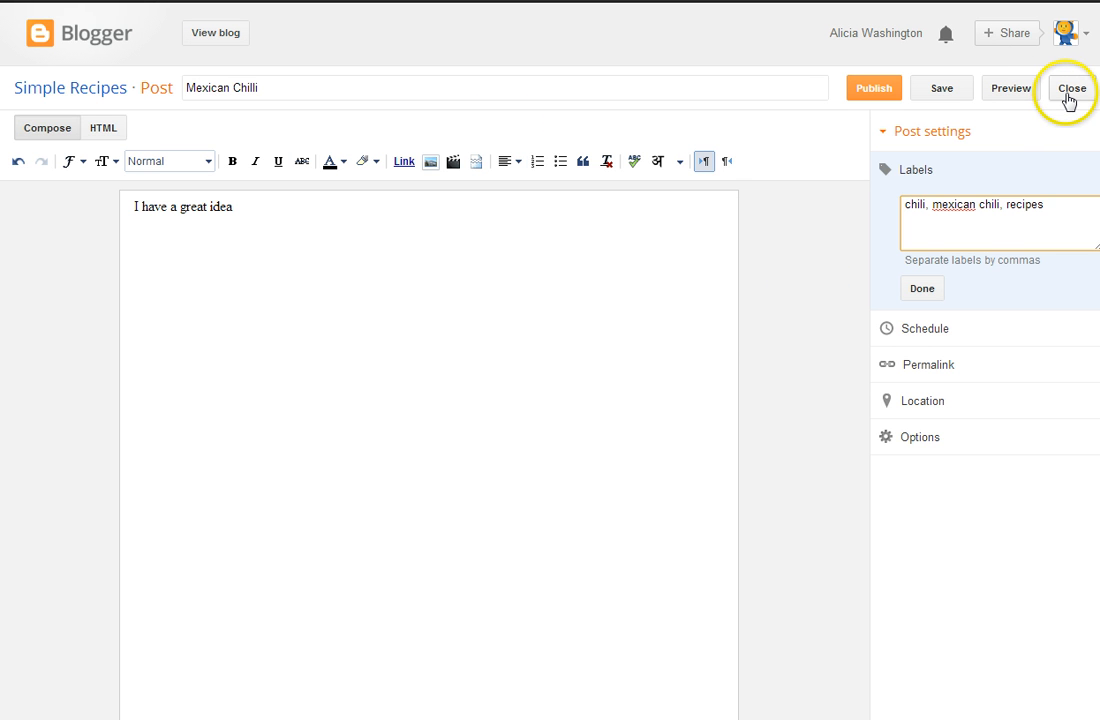
- Close the post without publishing, reopen the Mexican Chilli draft from the posts list and close it again
left_click(1067, 94)
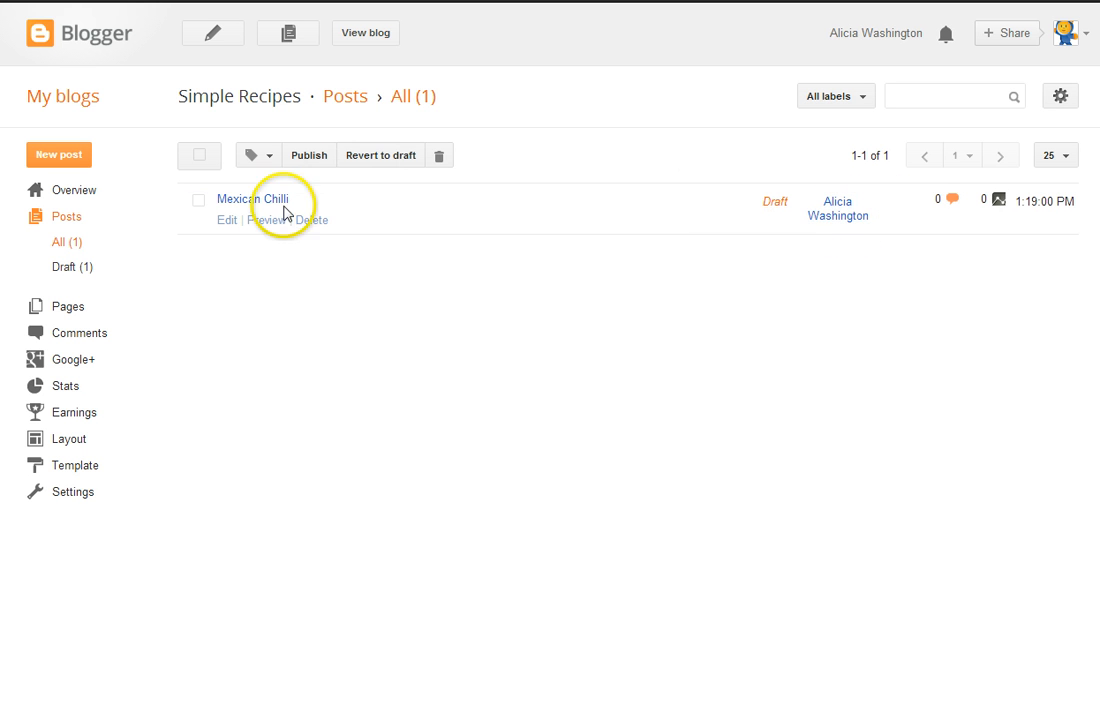
left_click(226, 221)
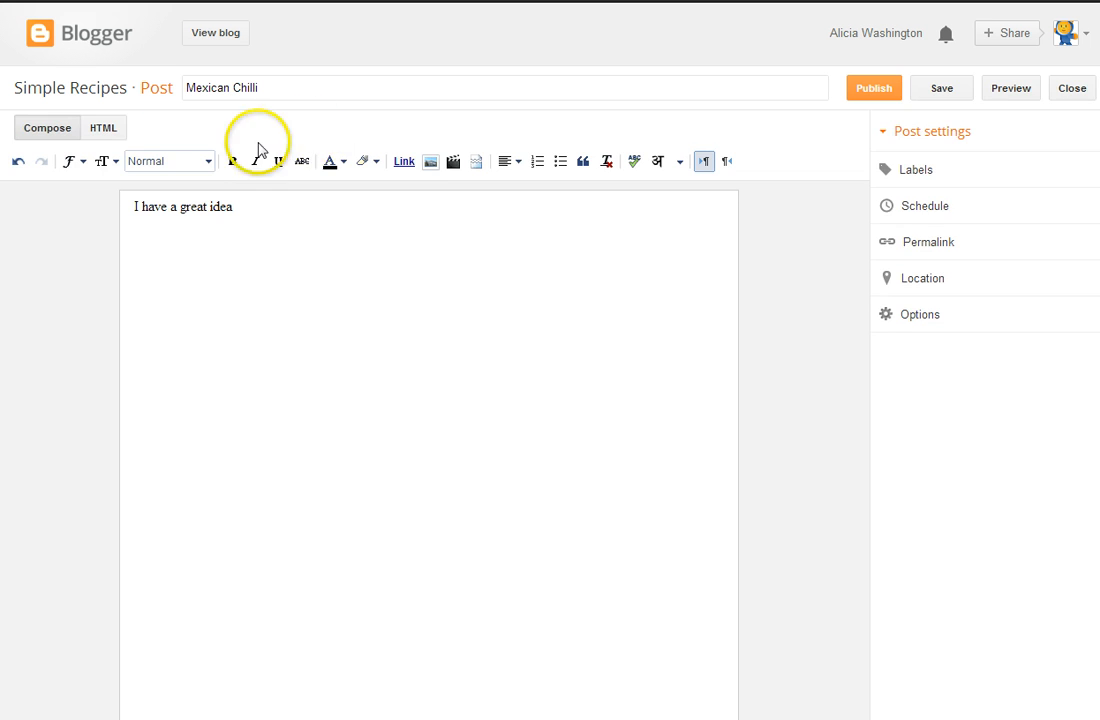
left_click(1072, 90)
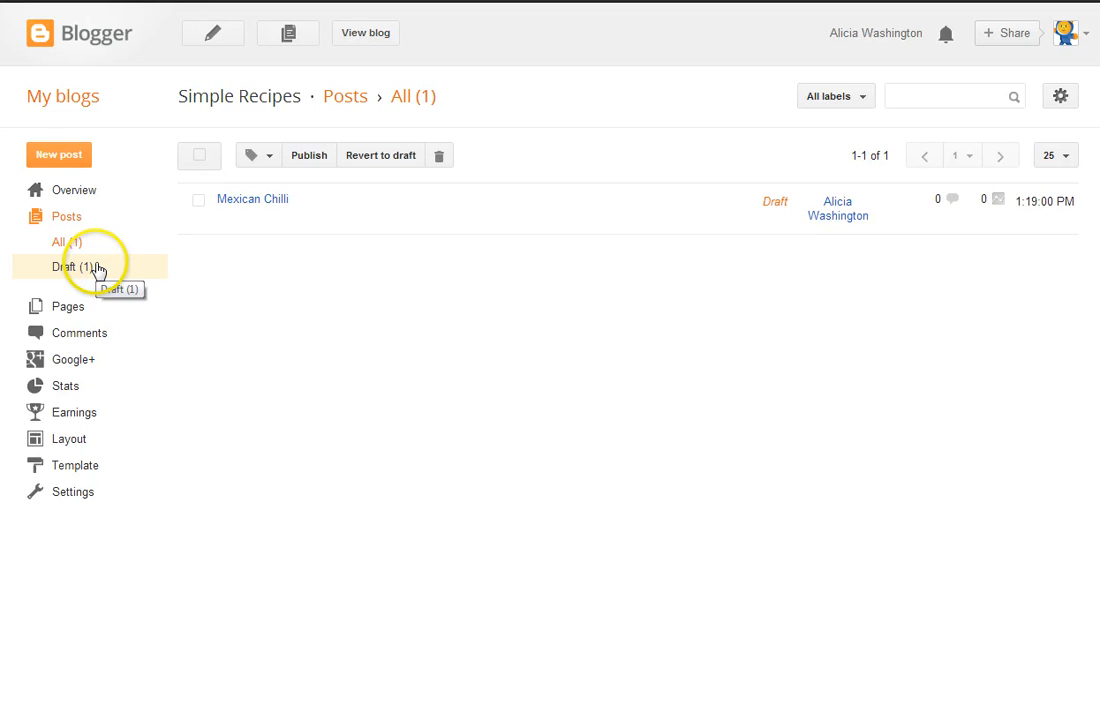
- Browse the template gallery from Dynamic Views to Travel and open the blog's current template for customization
left_click(75, 465)
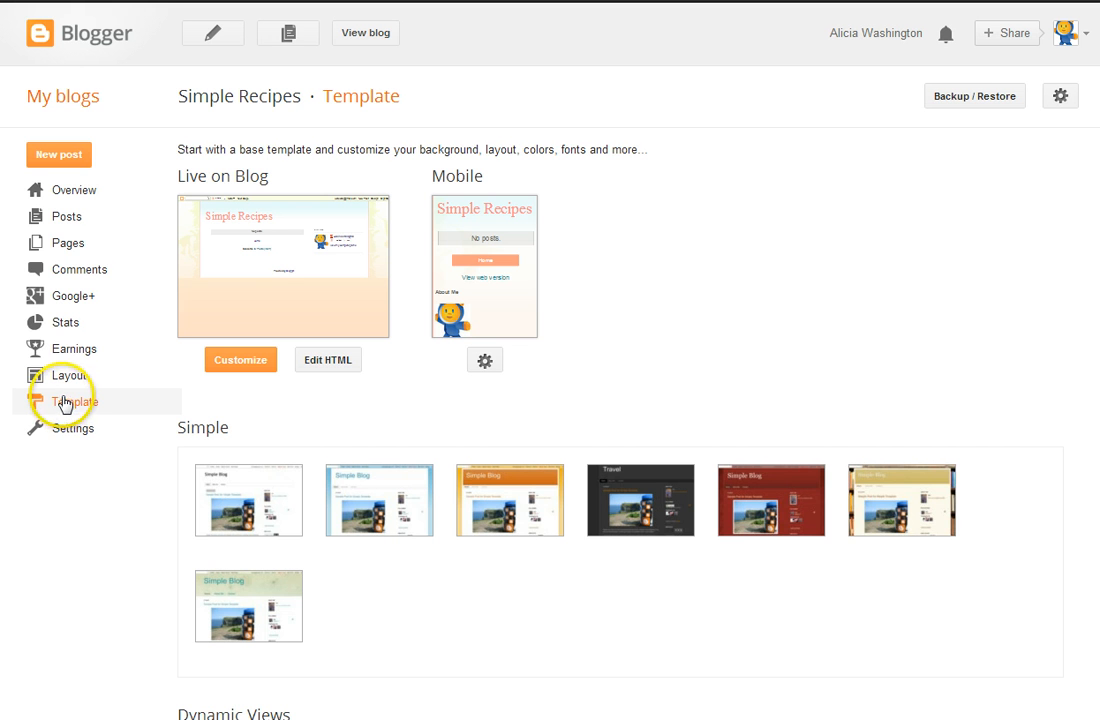
scroll(310, 418, "down", 4)
scroll(310, 418, "down", 6)
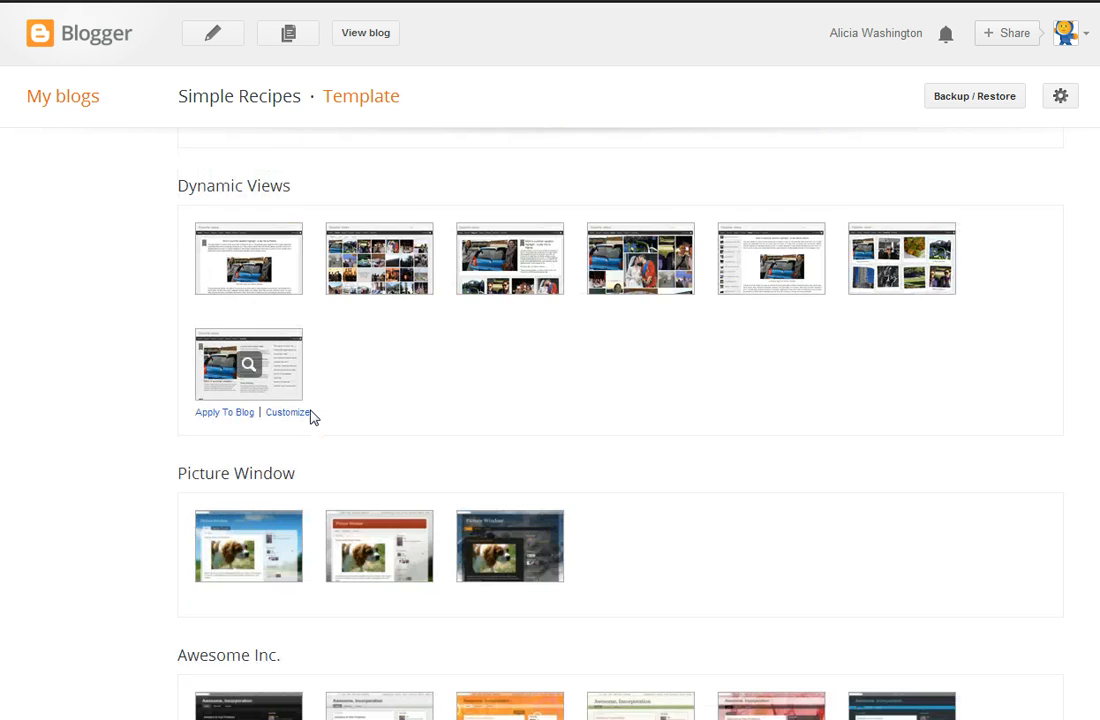
scroll(310, 418, "down", 2)
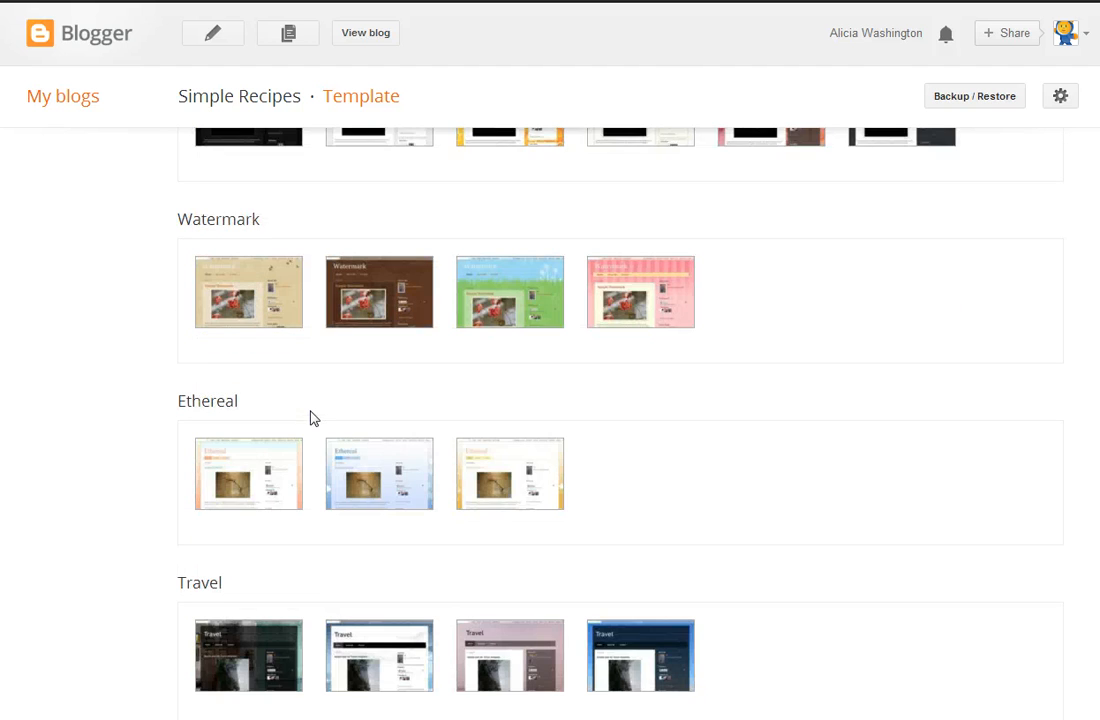
scroll(310, 418, "up", 1)
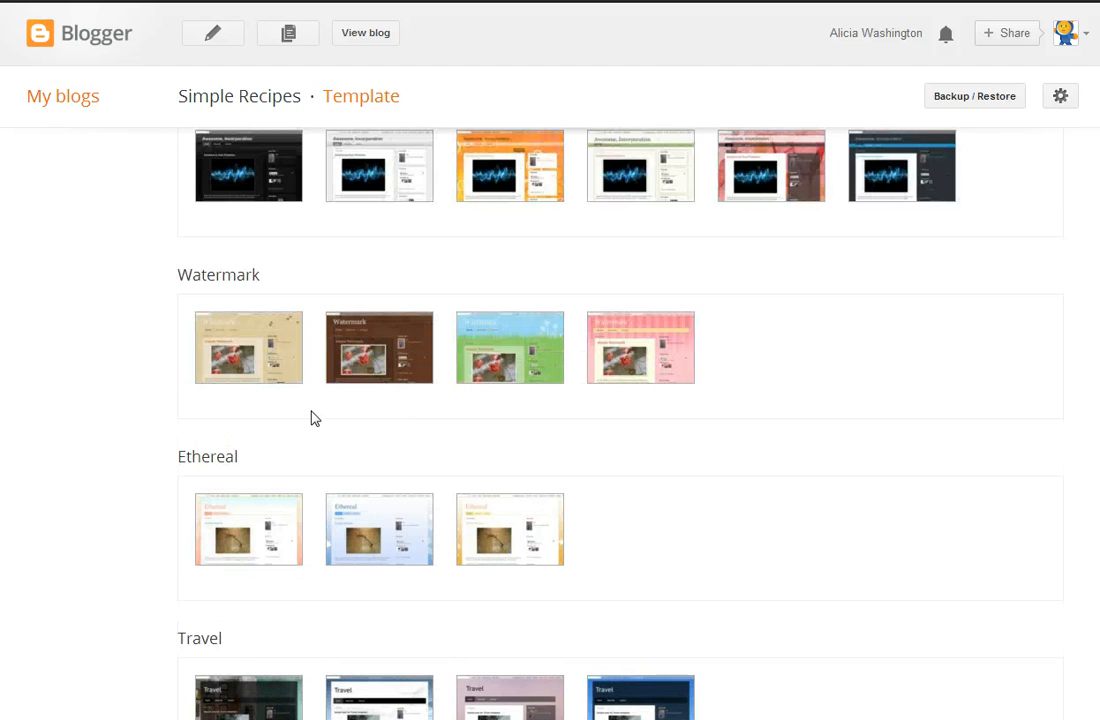
scroll(310, 418, "up", 7)
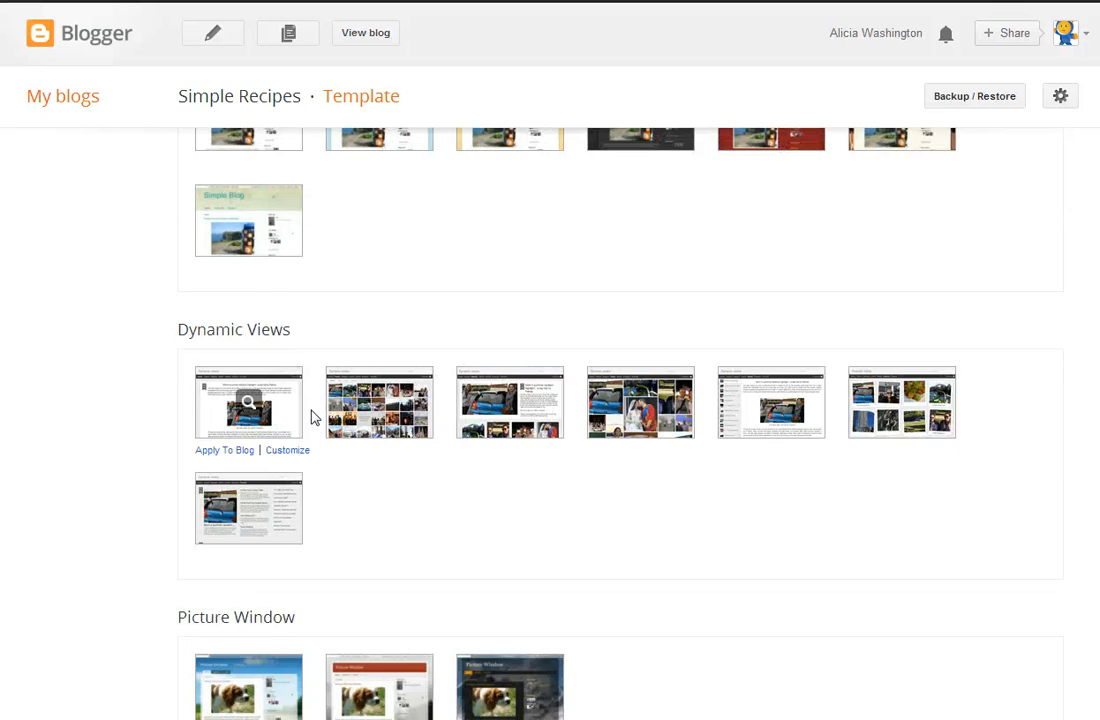
scroll(310, 418, "up", 4)
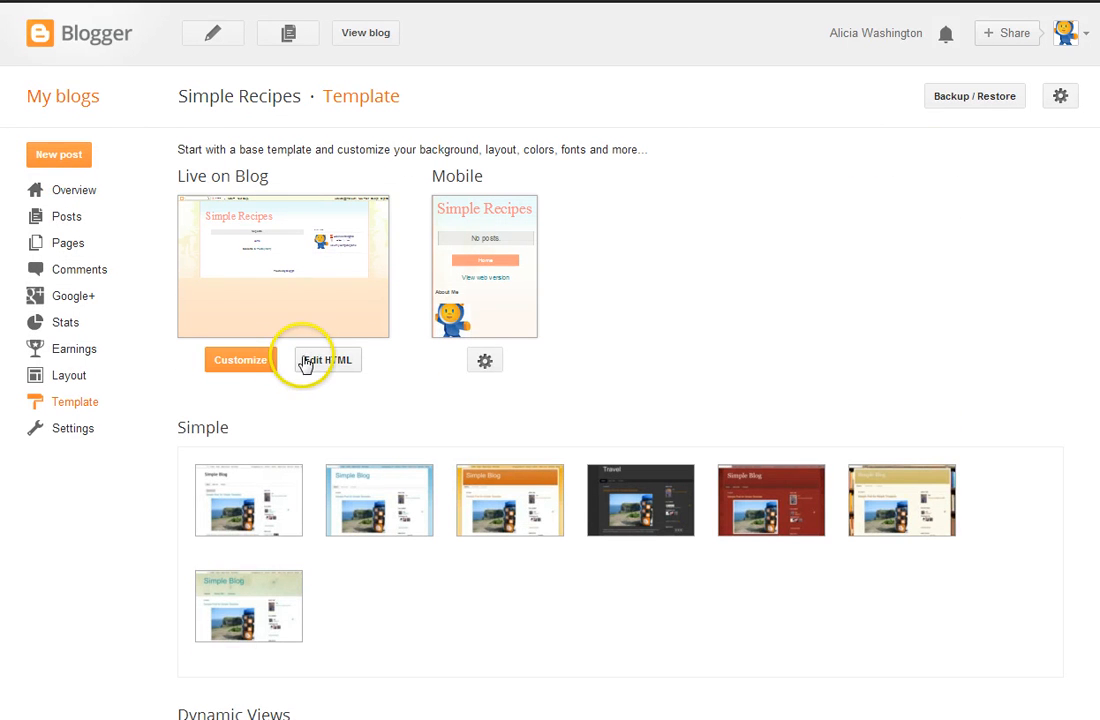
left_click(244, 362)
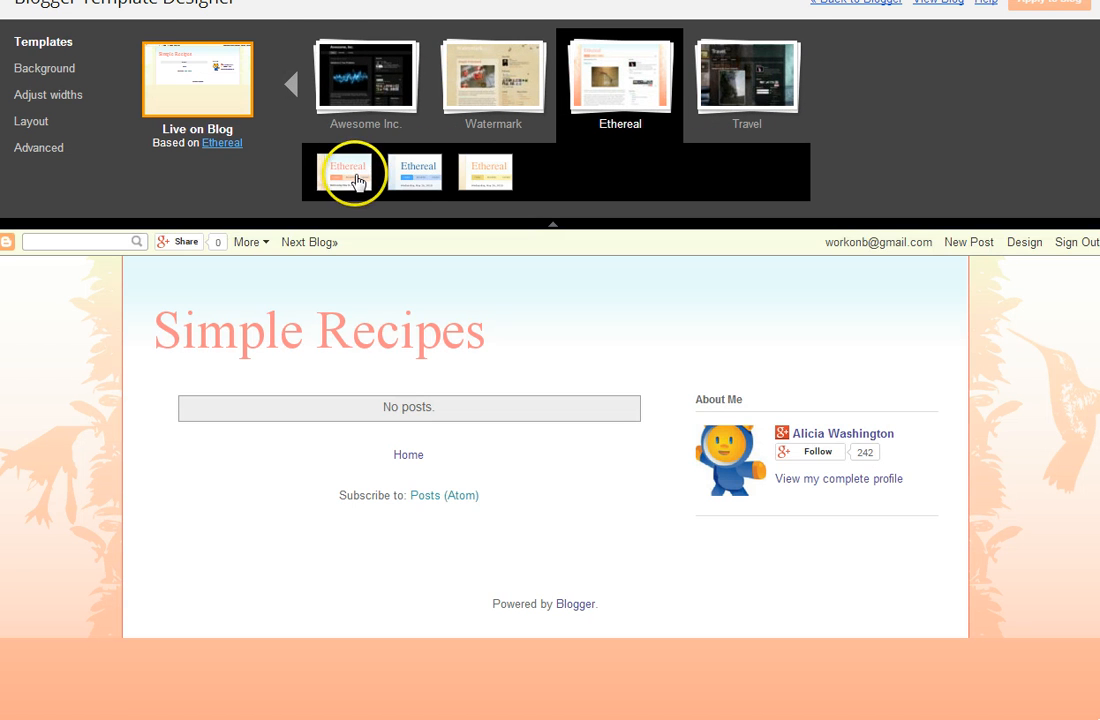
- Try the blue Ethereal variant, then the orange maple-leaf variant of the template
left_click(420, 172)
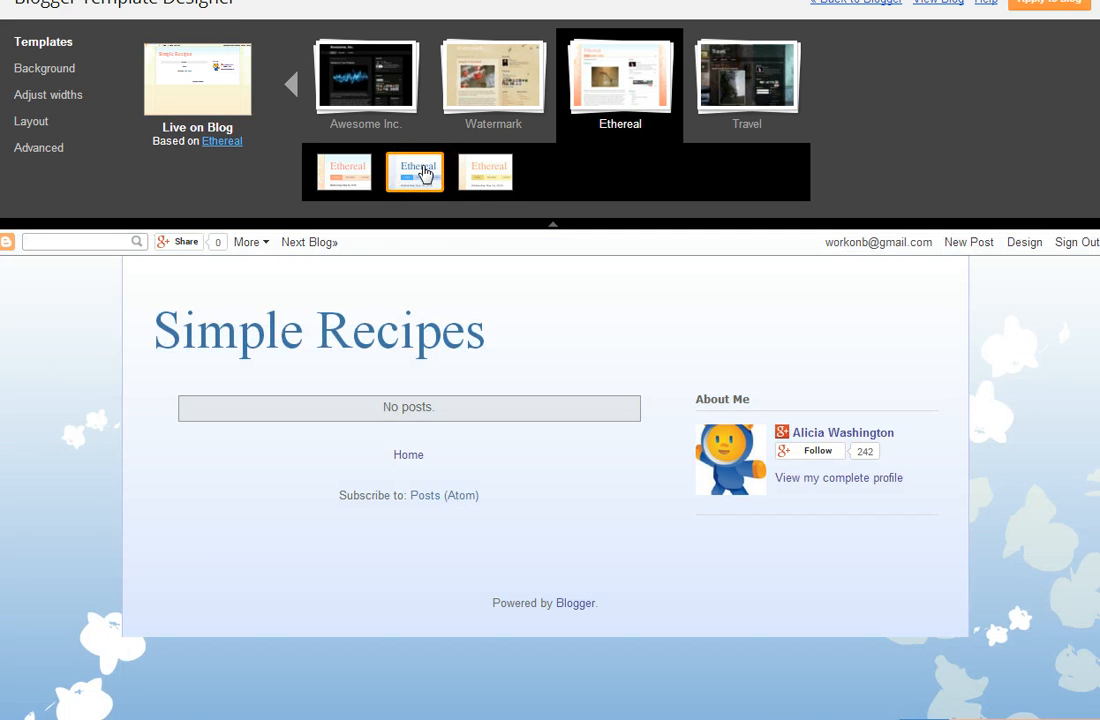
left_click(484, 172)
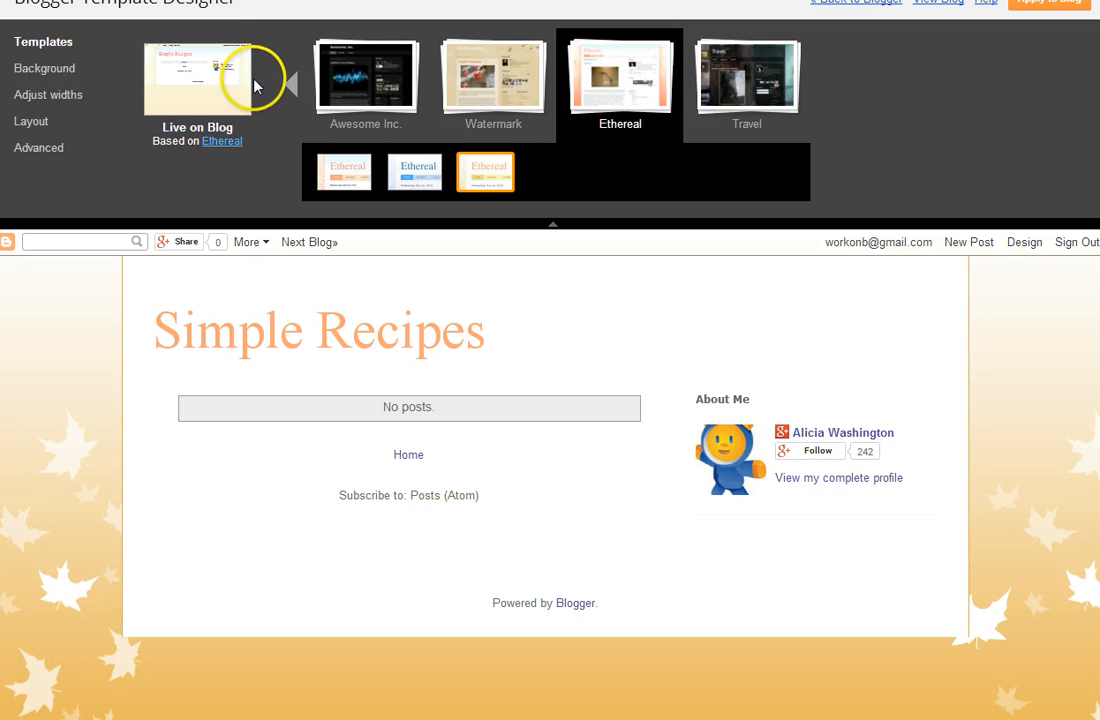
- Try several suggested main color themes for the blog background, including light blue, orange and blue, and settle on pink
left_click(46, 70)
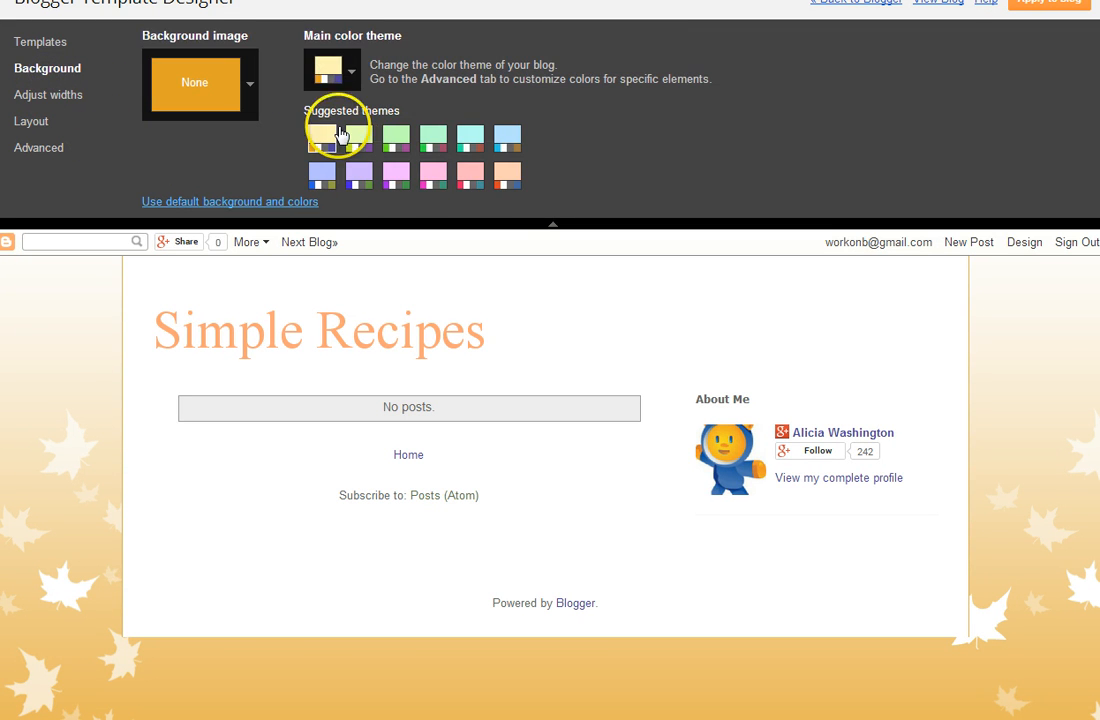
left_click(470, 138)
left_click(507, 138)
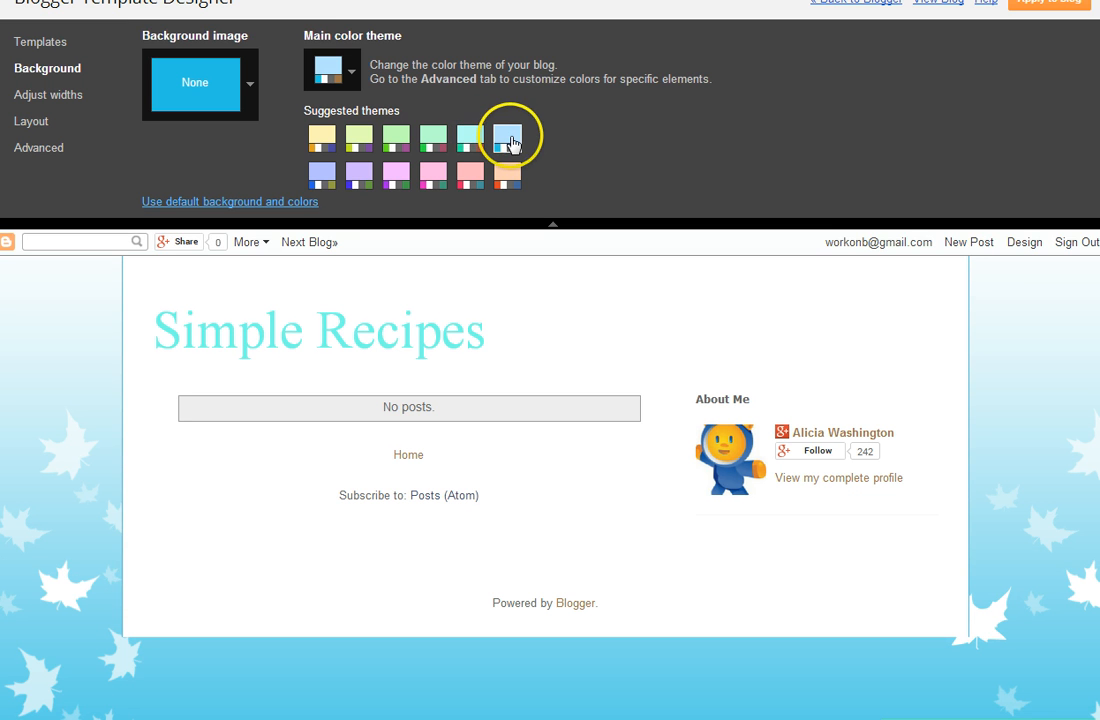
left_click(508, 174)
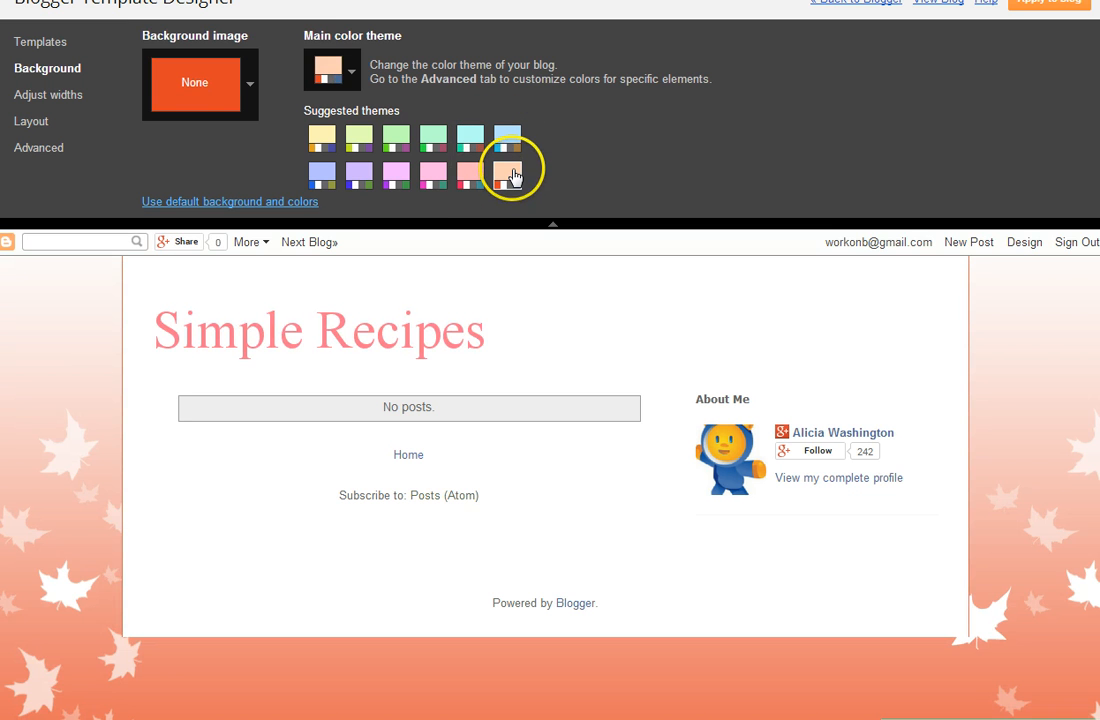
left_click(359, 176)
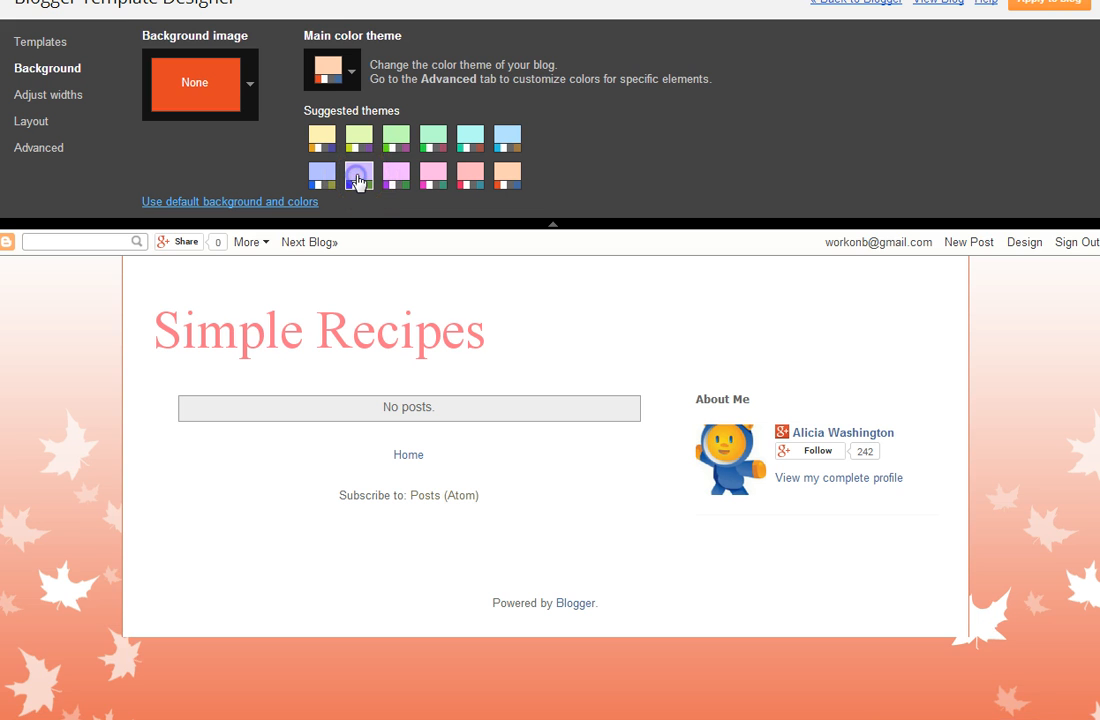
left_click(327, 176)
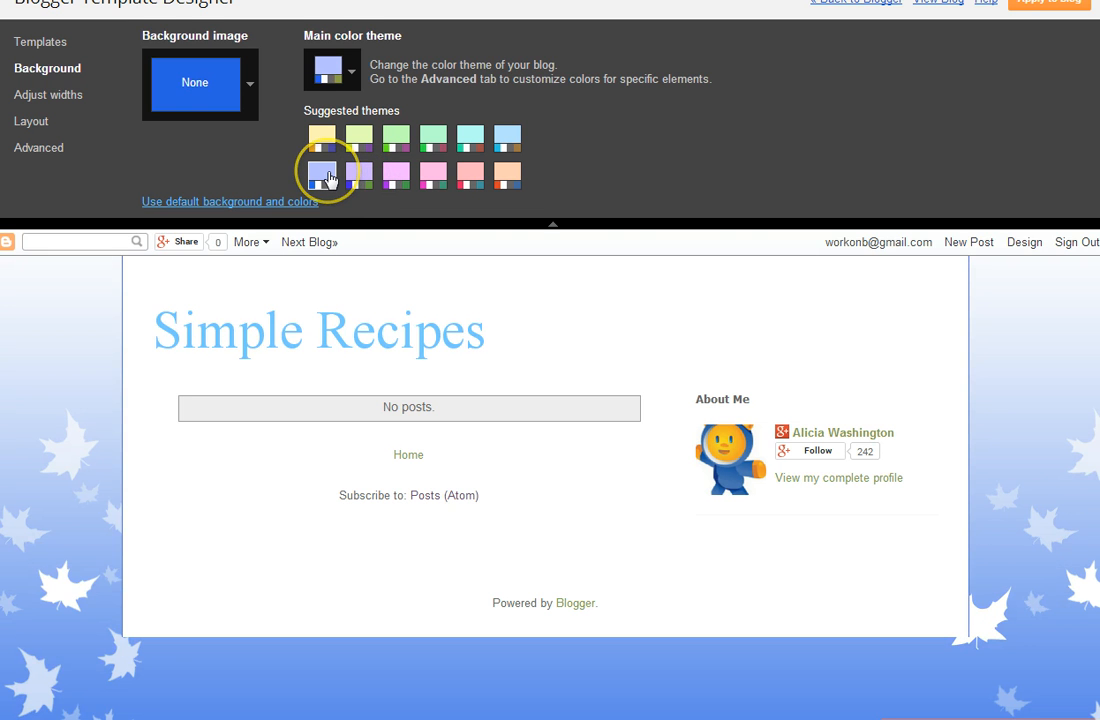
left_click(397, 176)
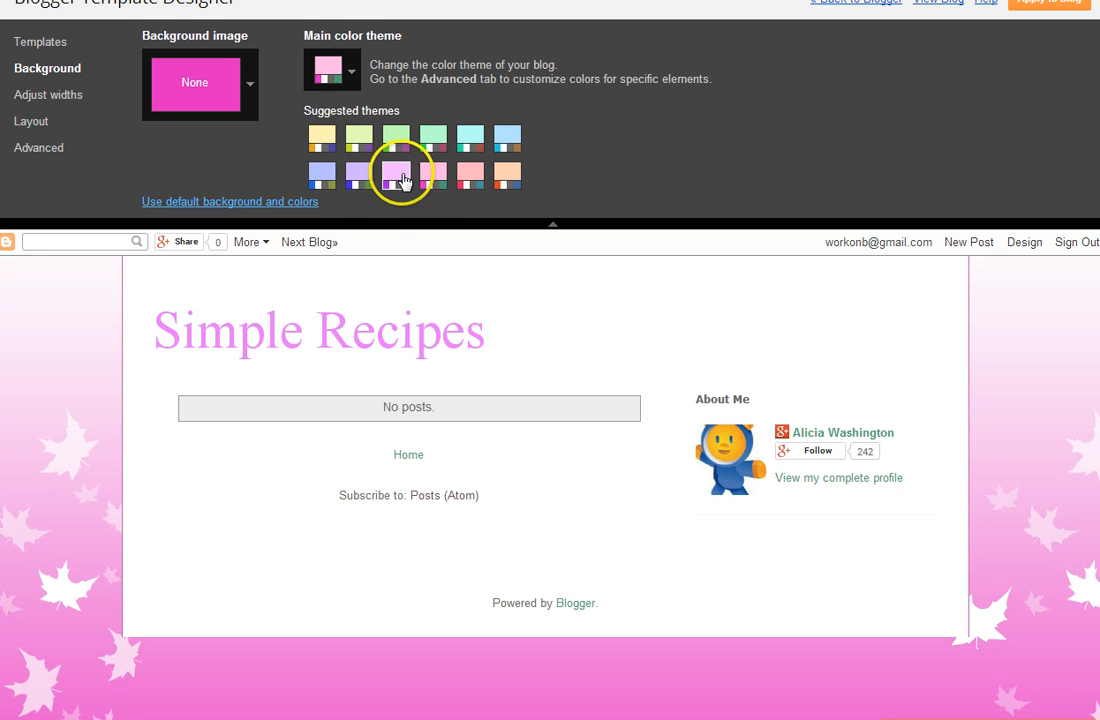
- Set the entire blog width to 1110 px and the right sidebar width to 240 px
left_click(58, 97)
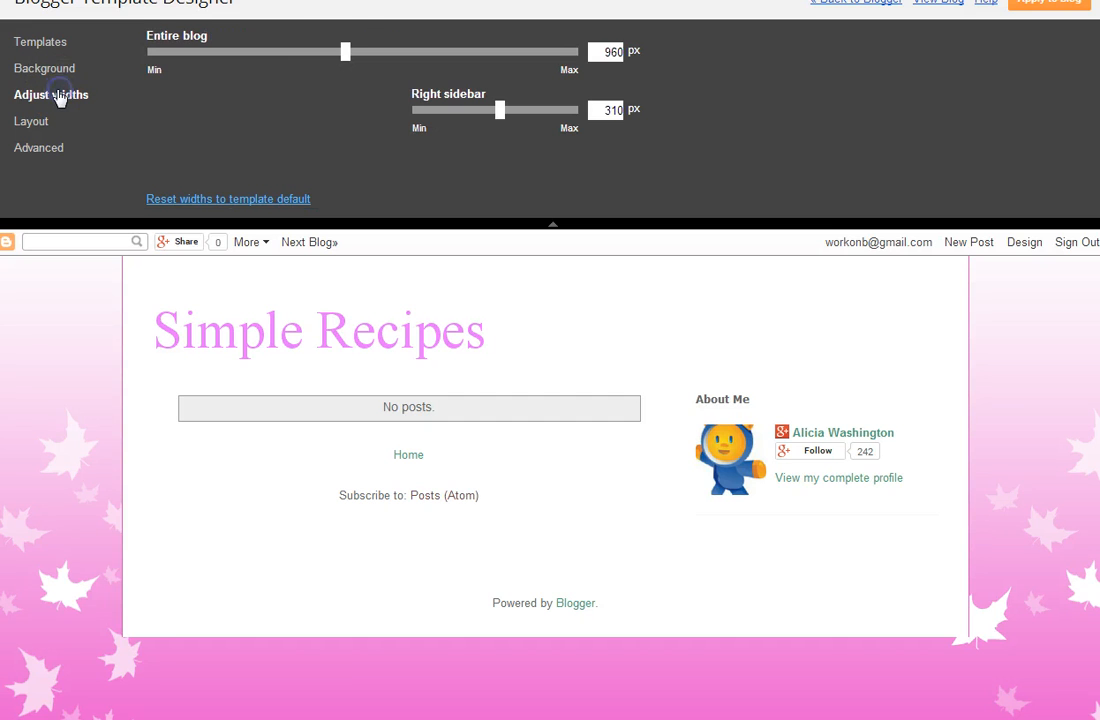
left_click_drag(345, 51, 413, 55)
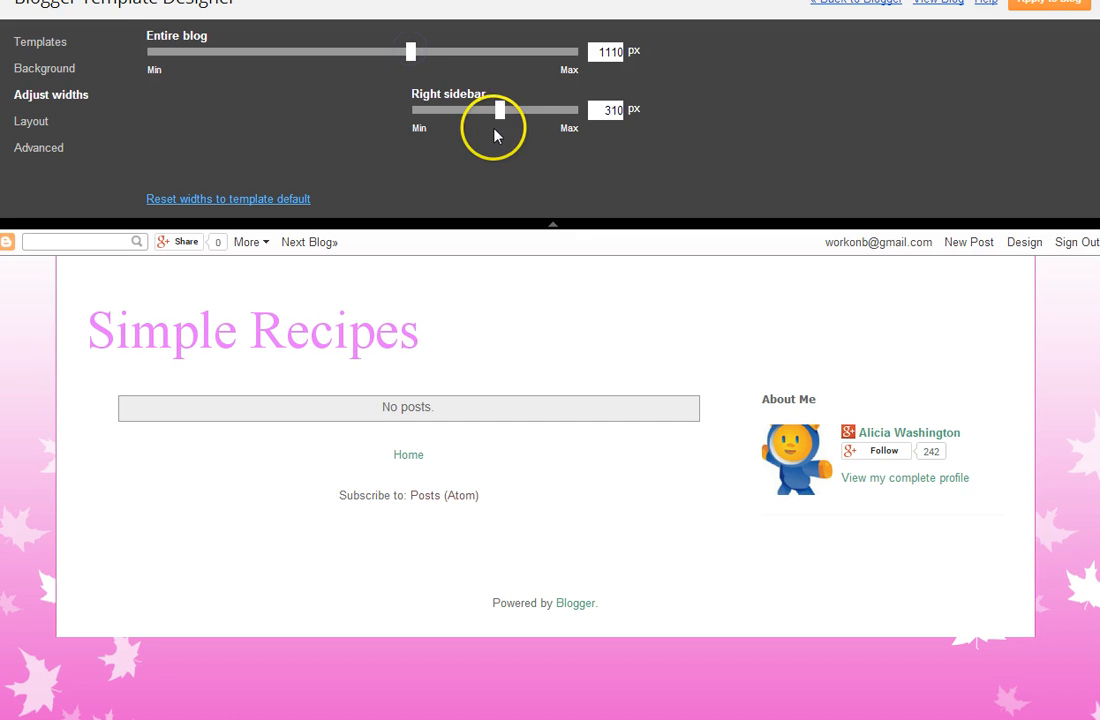
left_click_drag(501, 115, 473, 118)
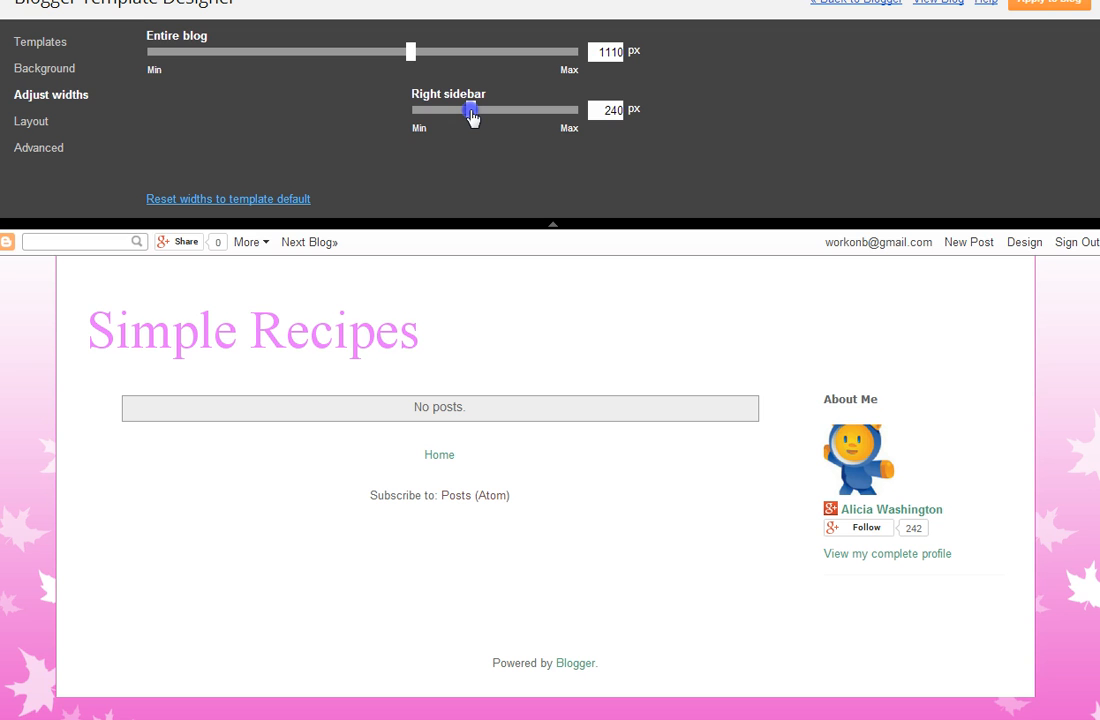
- Change the body layout to one with a sidebar on each side of the blog posts
left_click(32, 122)
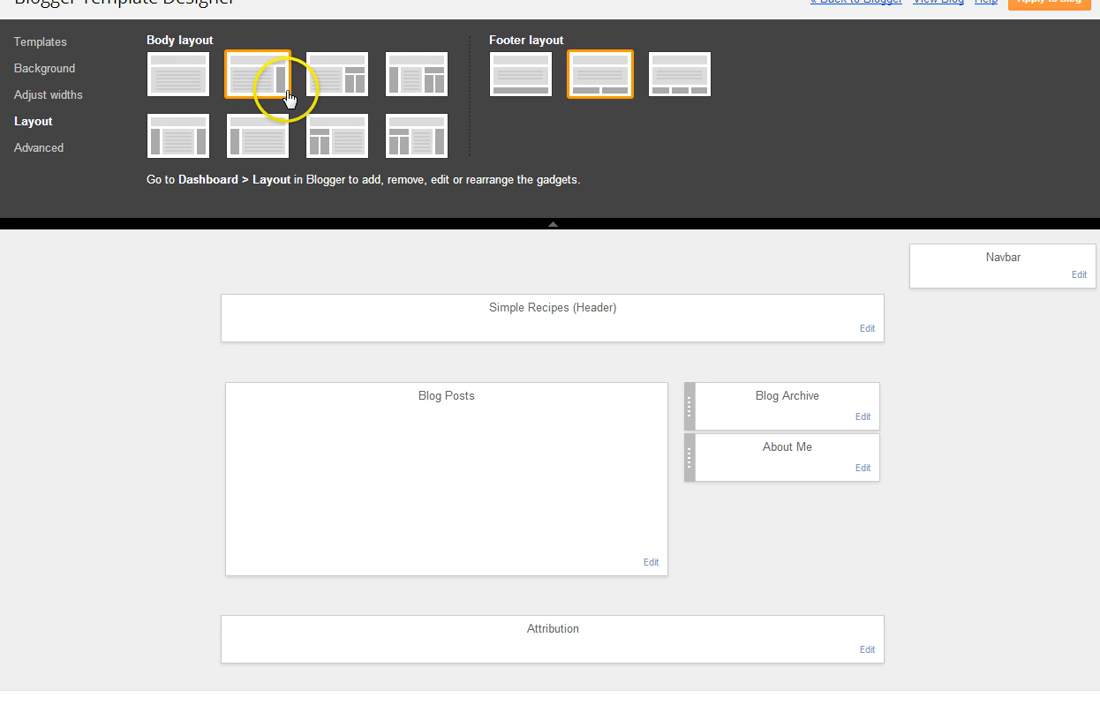
left_click(162, 146)
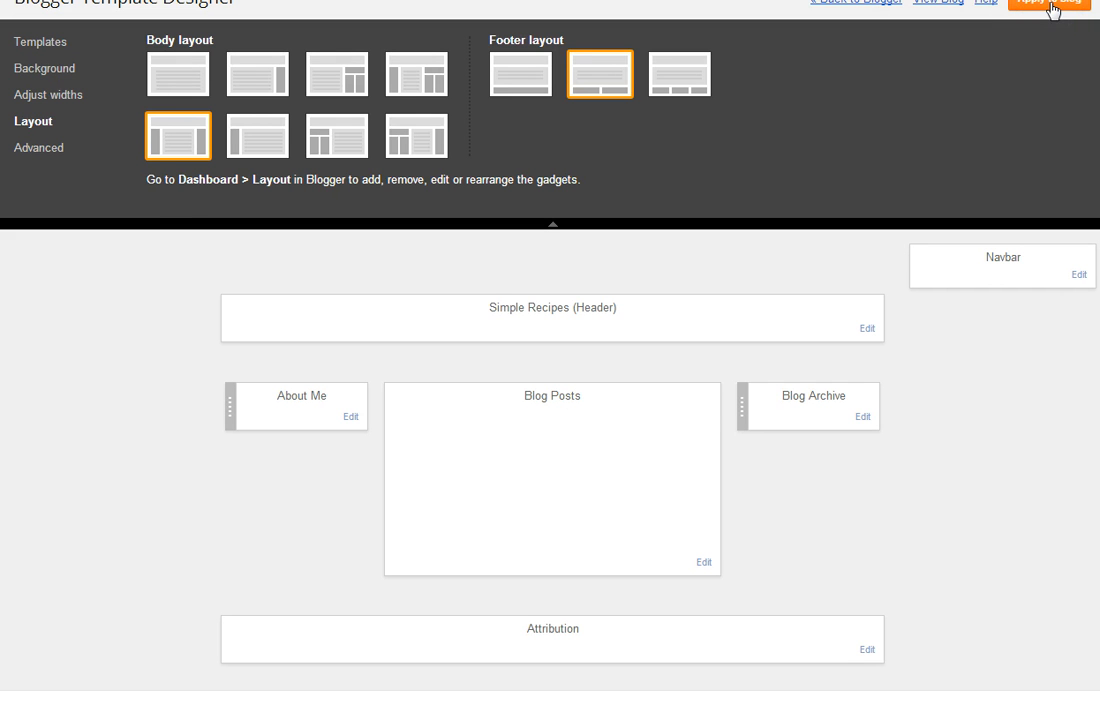
- Try Georgia, Courier, Impact and Times New Roman as the body text font, then set it to Cherry Cream Soda
left_click(27, 150)
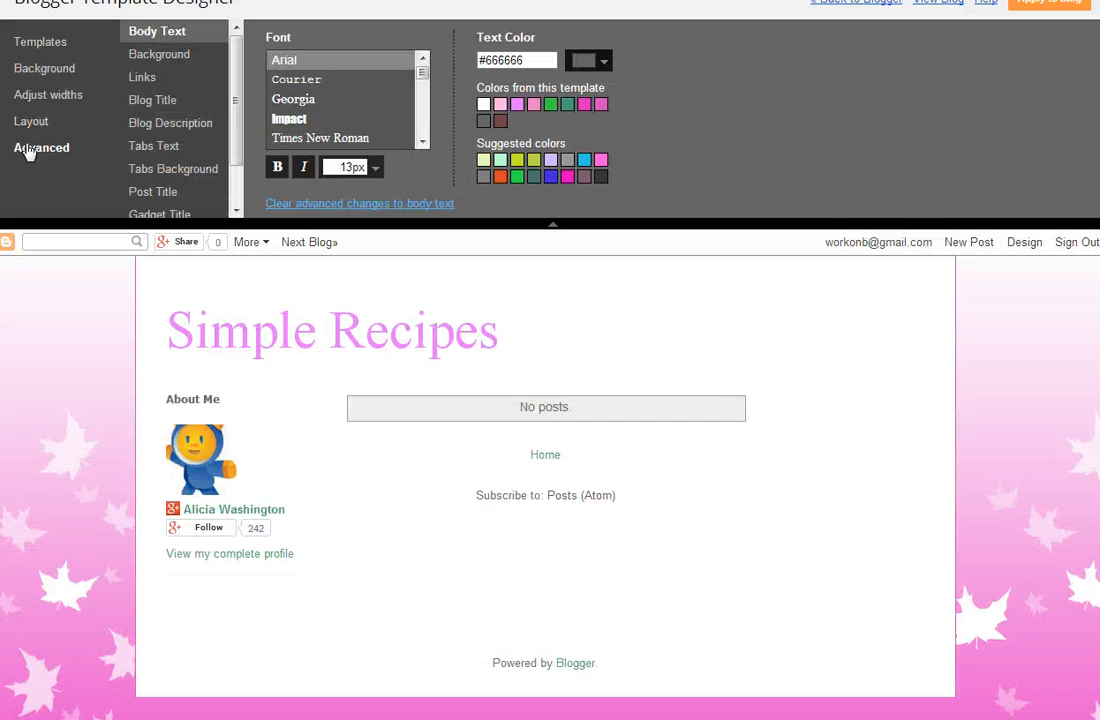
left_click(302, 104)
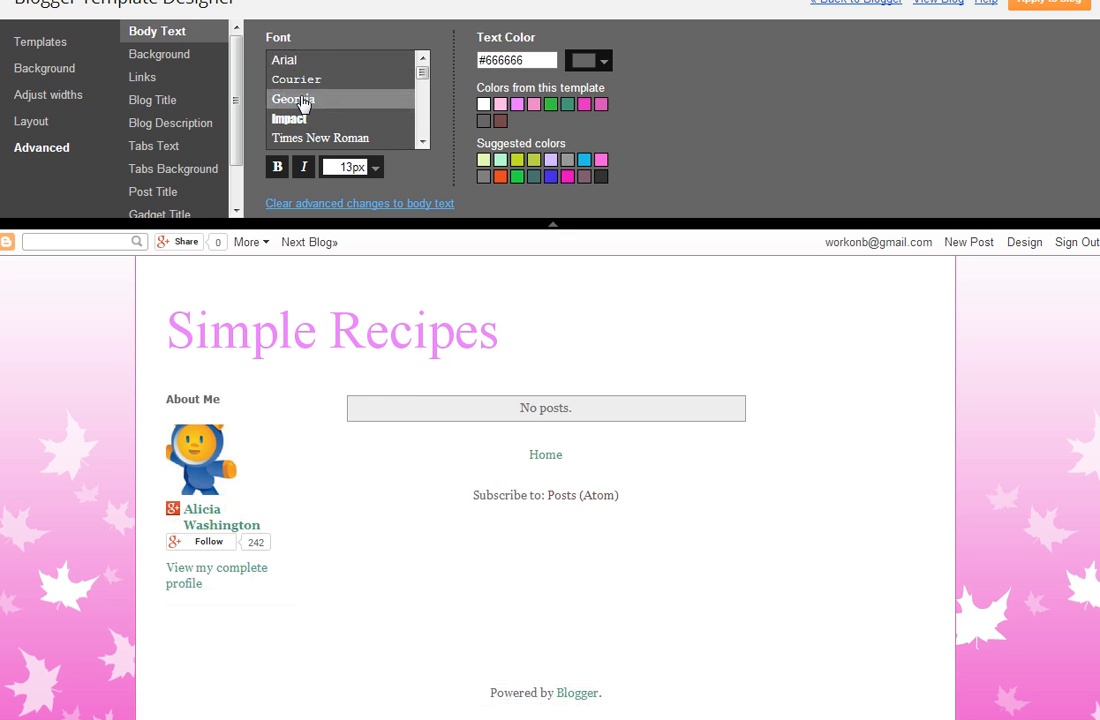
left_click(302, 80)
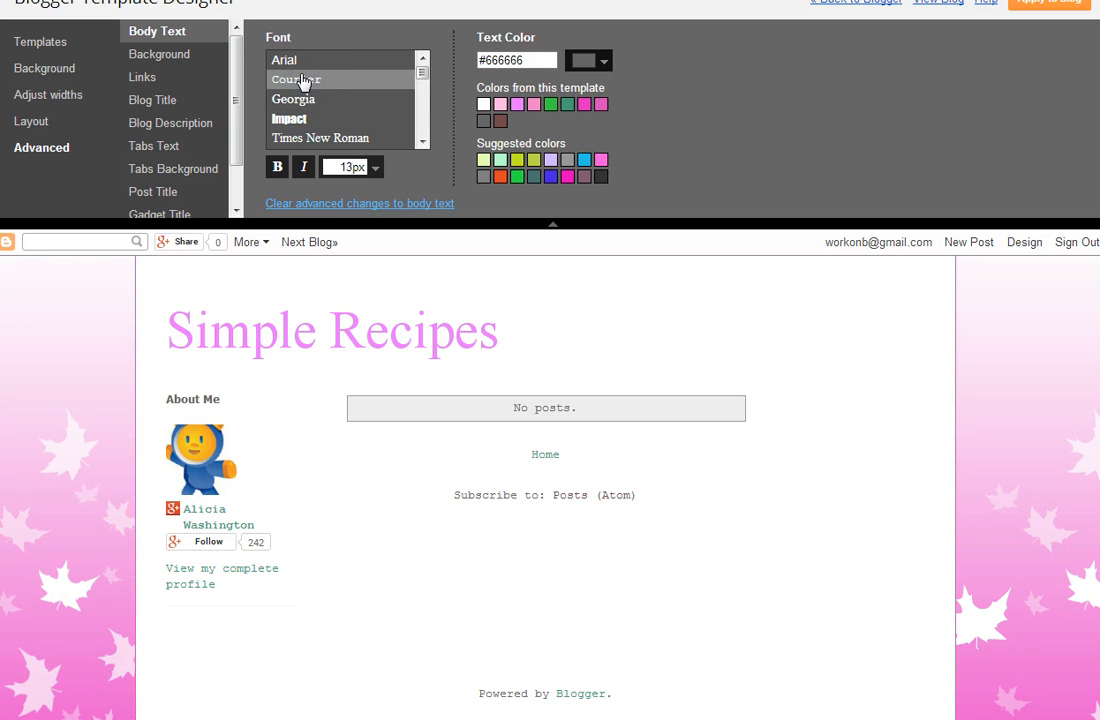
left_click(295, 119)
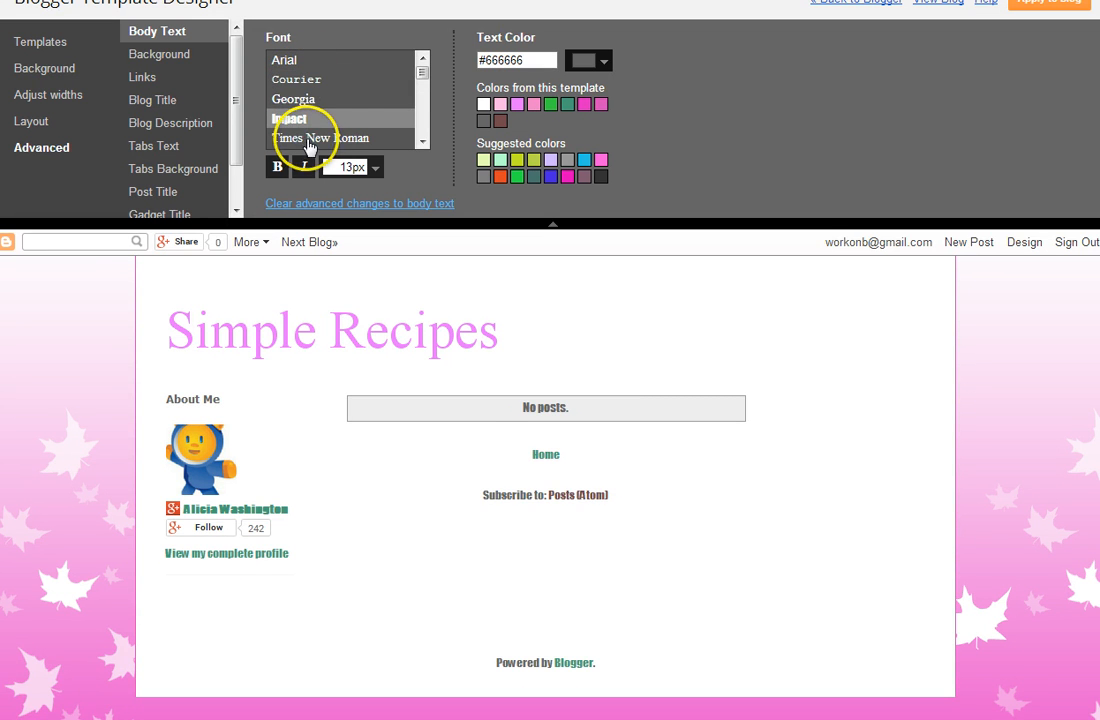
left_click(305, 140)
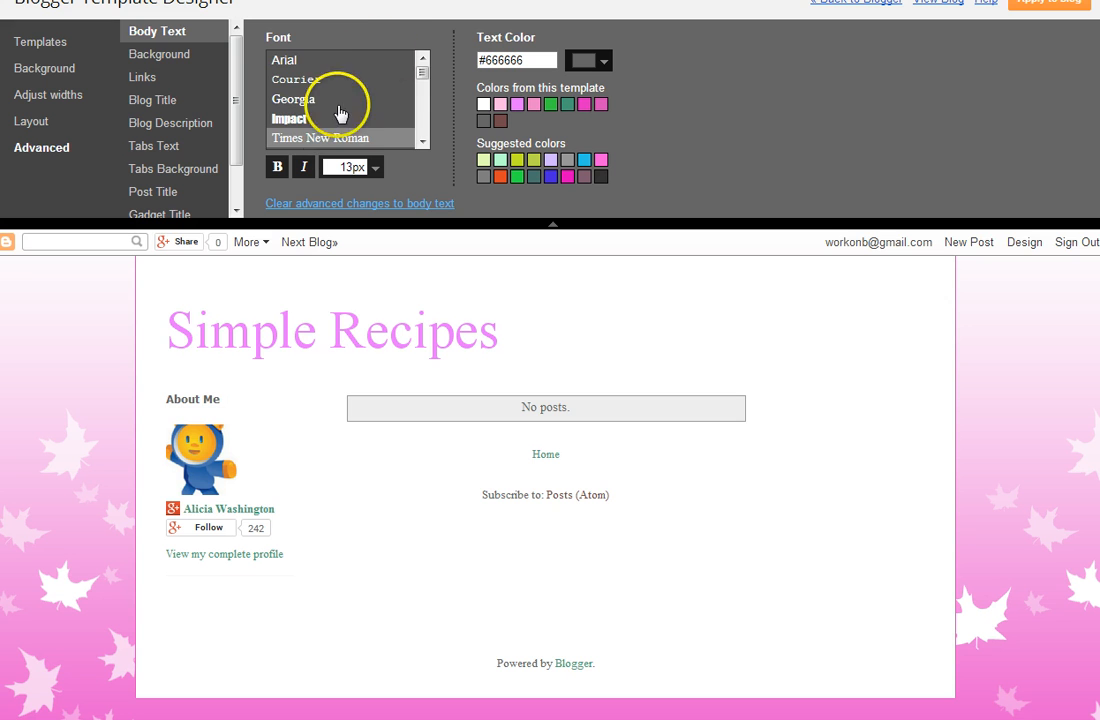
scroll(394, 55, "down", 5)
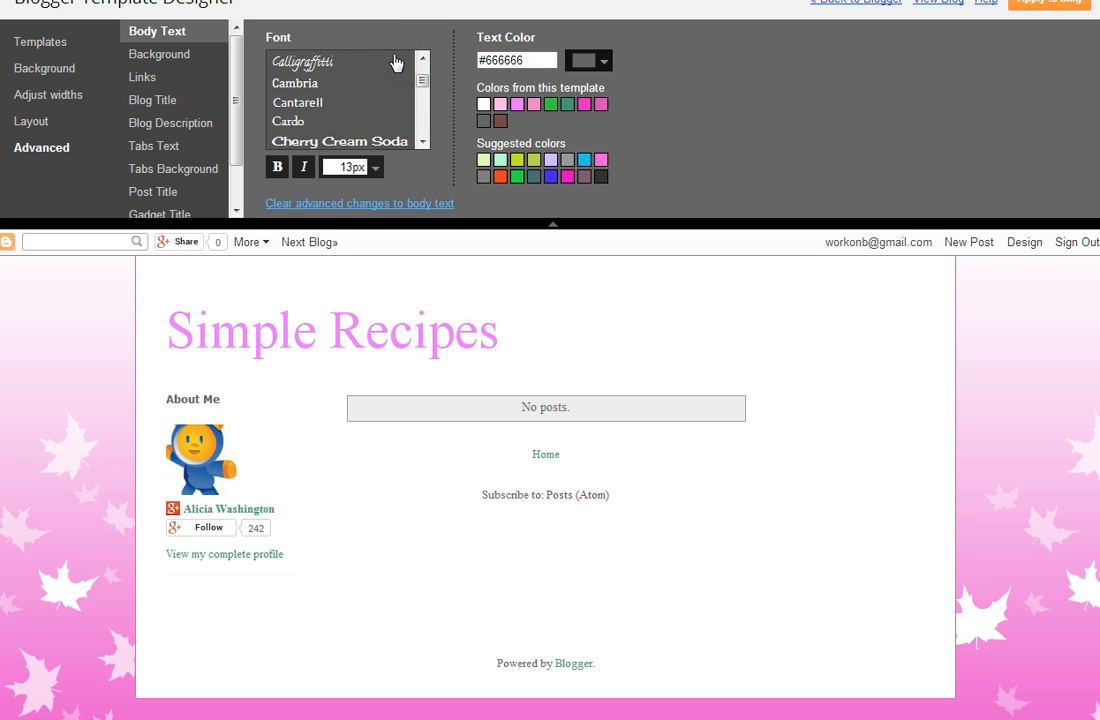
scroll(396, 63, "down", 1)
scroll(400, 72, "up", 1)
left_click(389, 140)
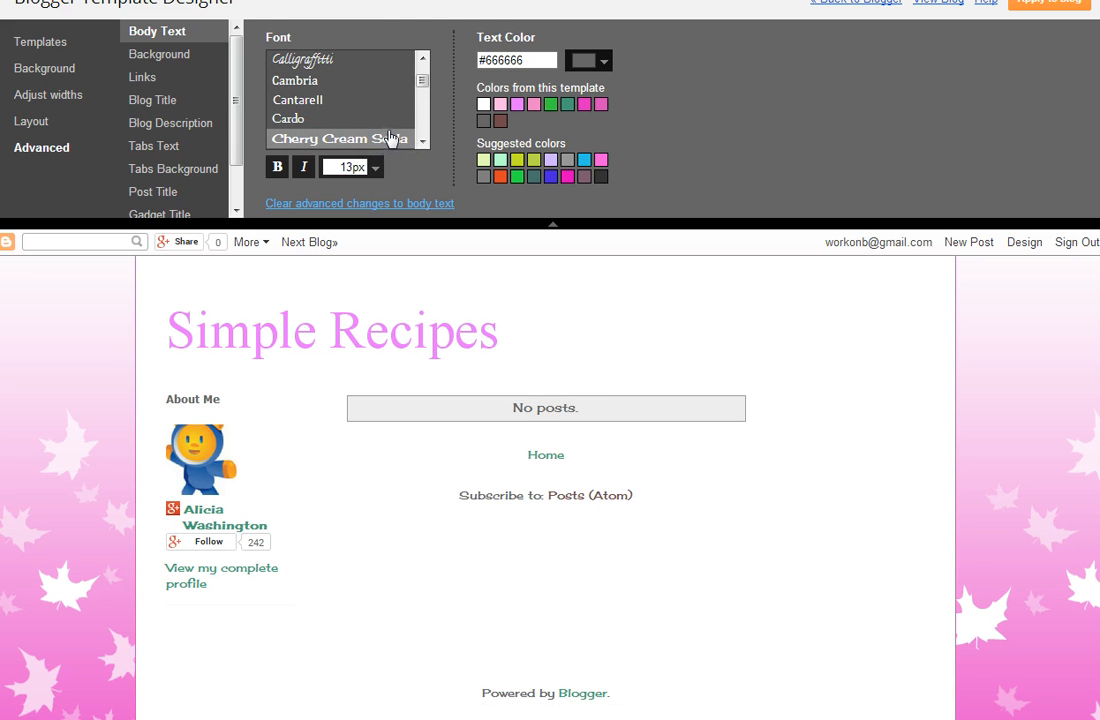
- Examine the advanced style options for the gadget title, tabs text and background
scroll(186, 184, "down", 1)
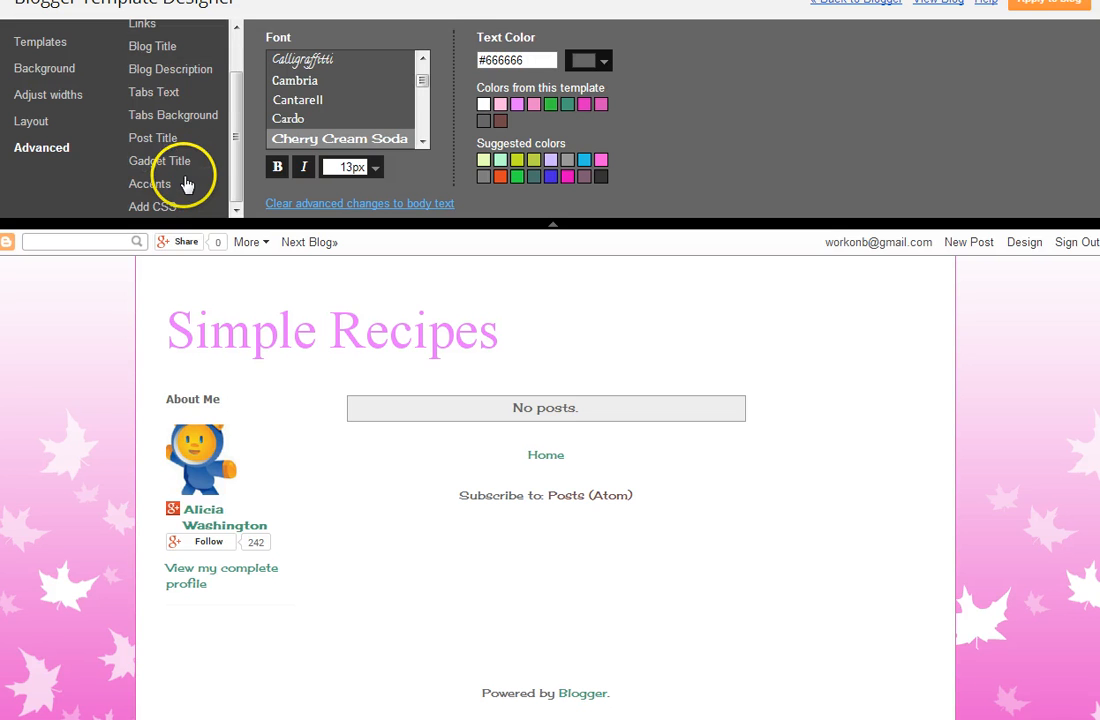
left_click(186, 168)
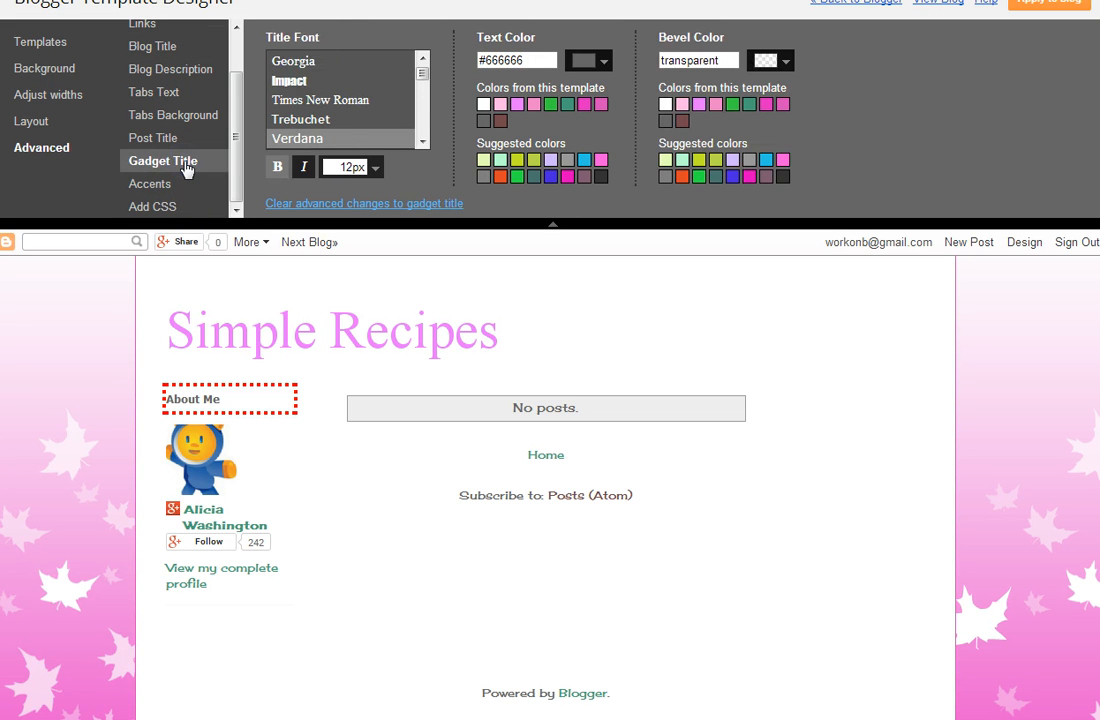
scroll(186, 170, "up", 1)
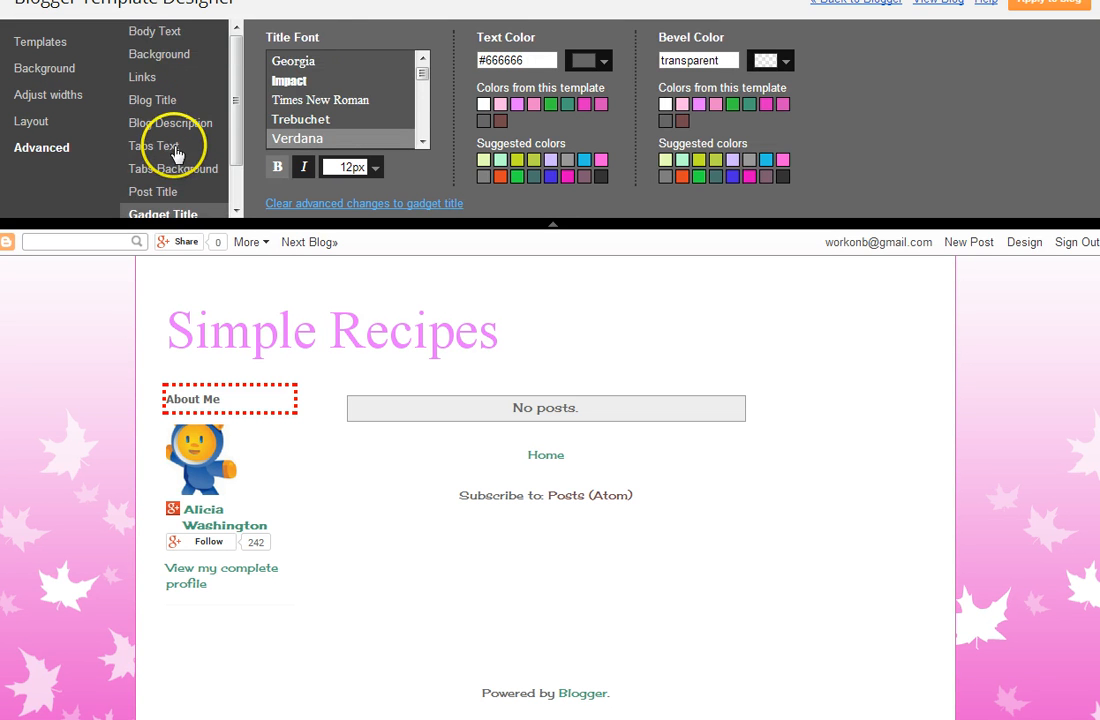
left_click(176, 150)
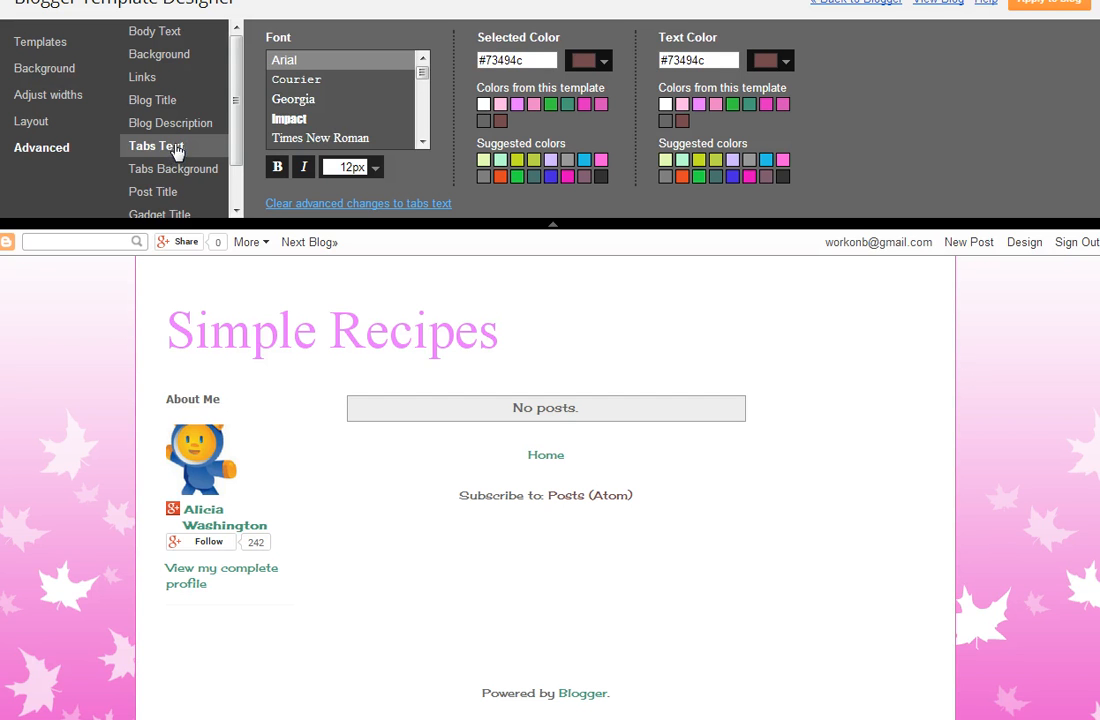
scroll(228, 156, "down", 1)
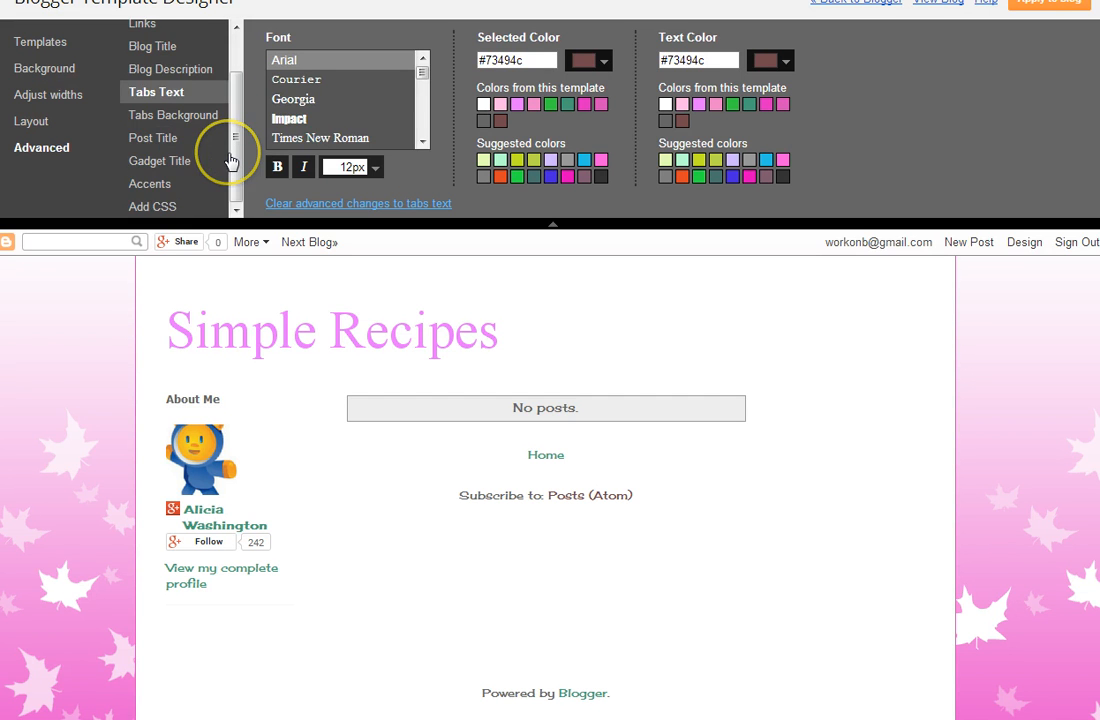
scroll(229, 160, "up", 1)
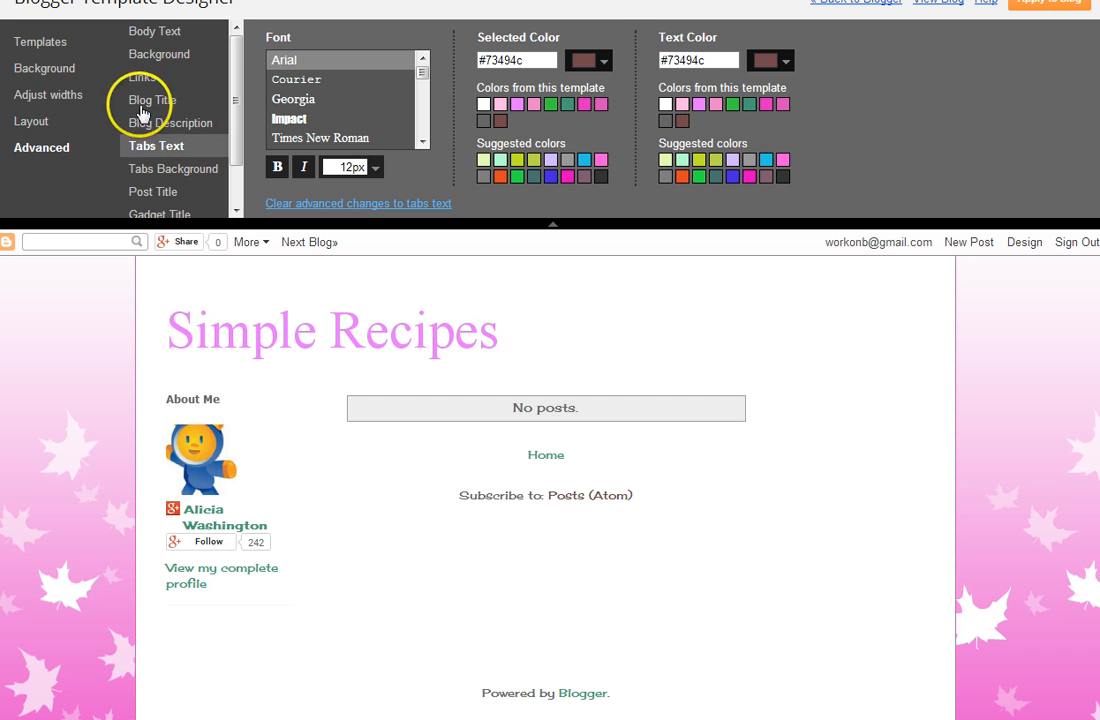
left_click(155, 60)
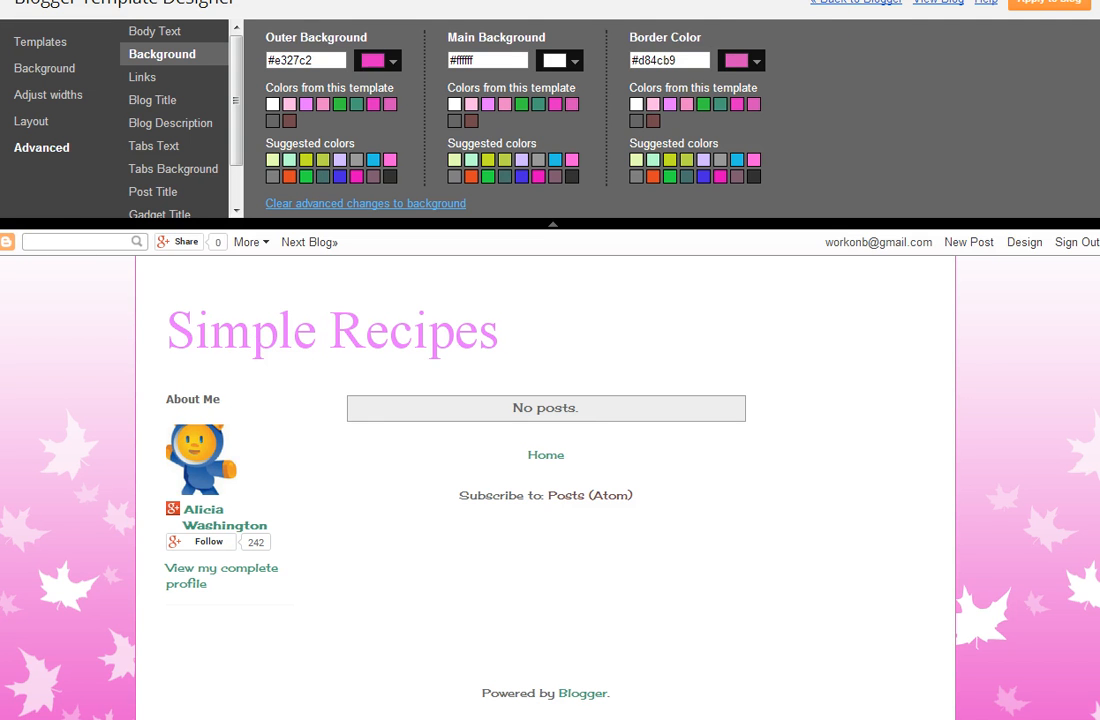
- Leave the template designer discarding the unapplied changes, then view the live blog and return to the template page
left_click(856, 4)
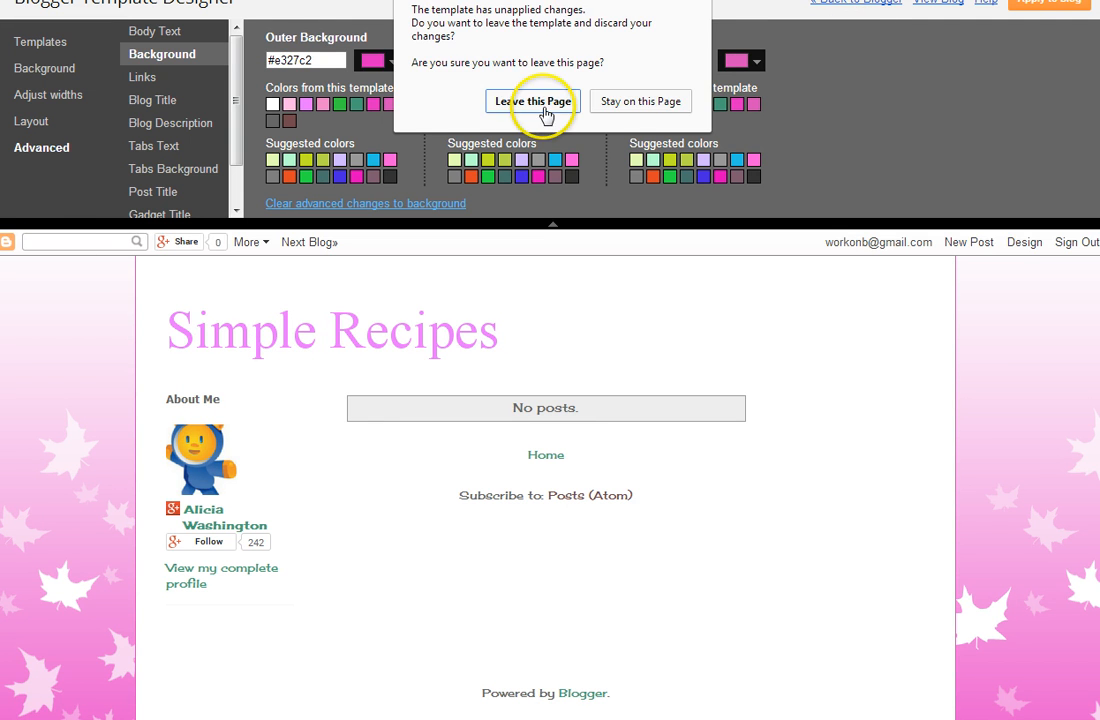
left_click(545, 100)
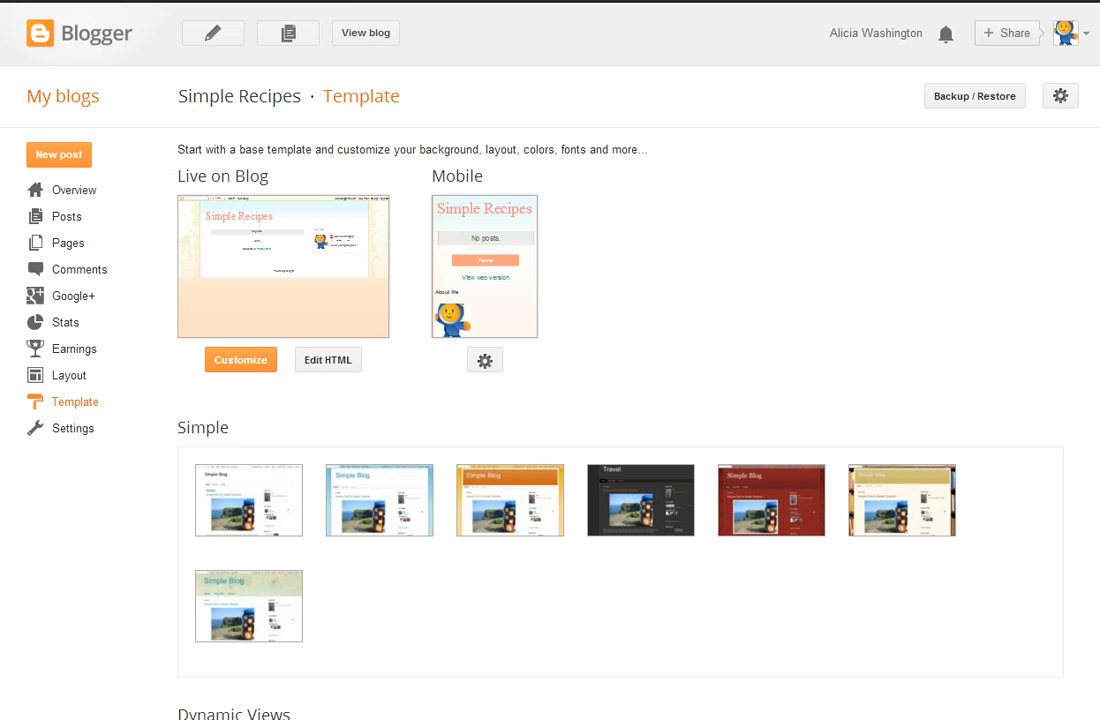
left_click(366, 32)
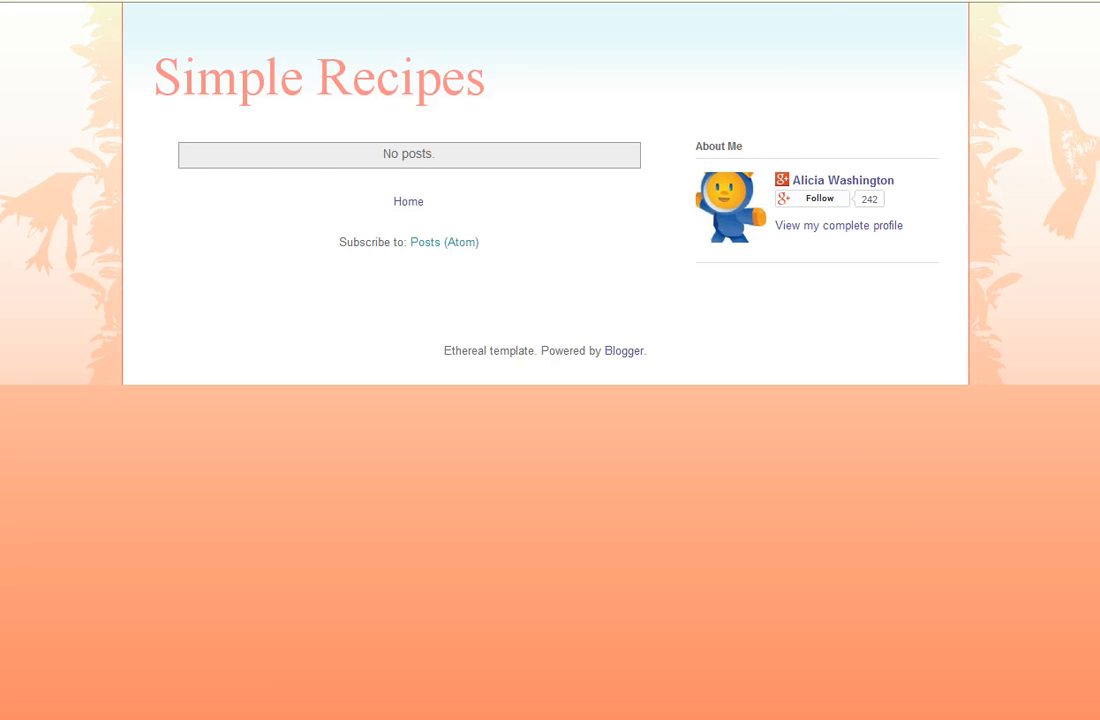
key("alt+Left")
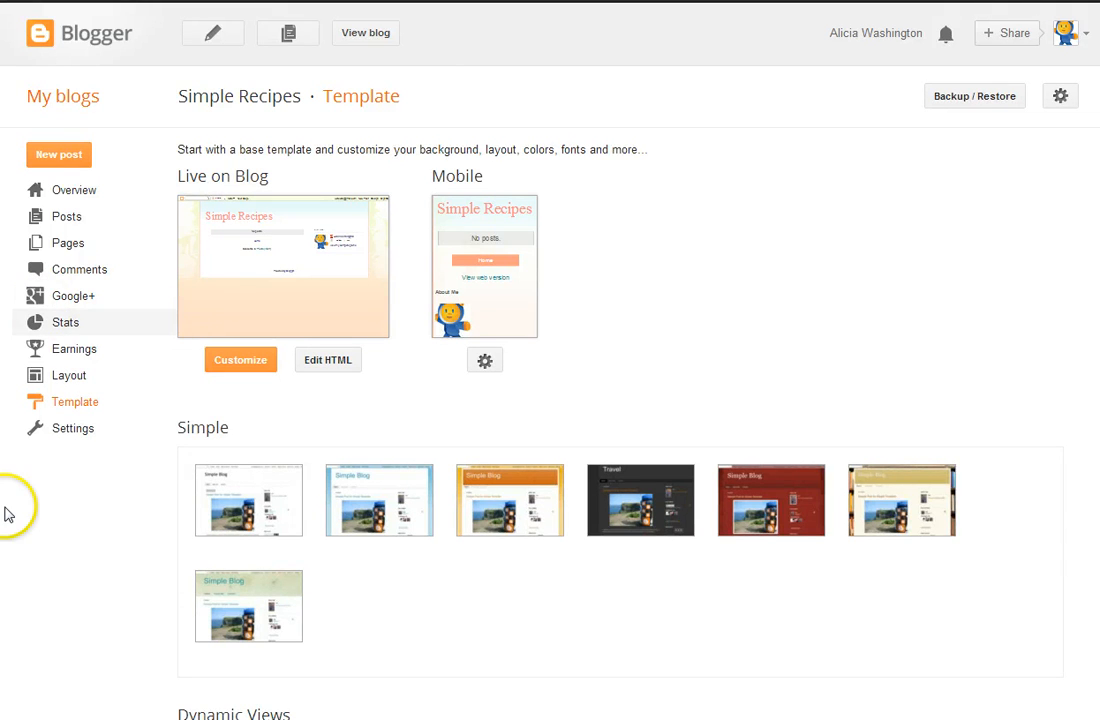
- Review the blog's Basic settings with its privacy options, then the Mobile and email and the Search preferences settings
left_click(62, 429)
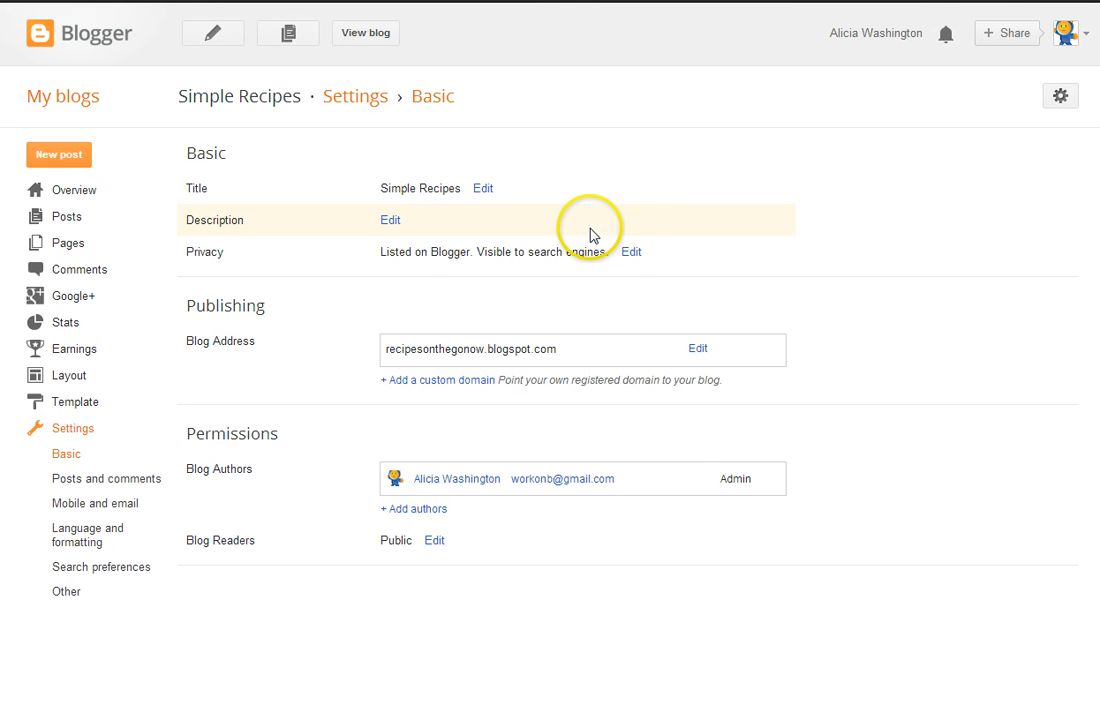
left_click(631, 254)
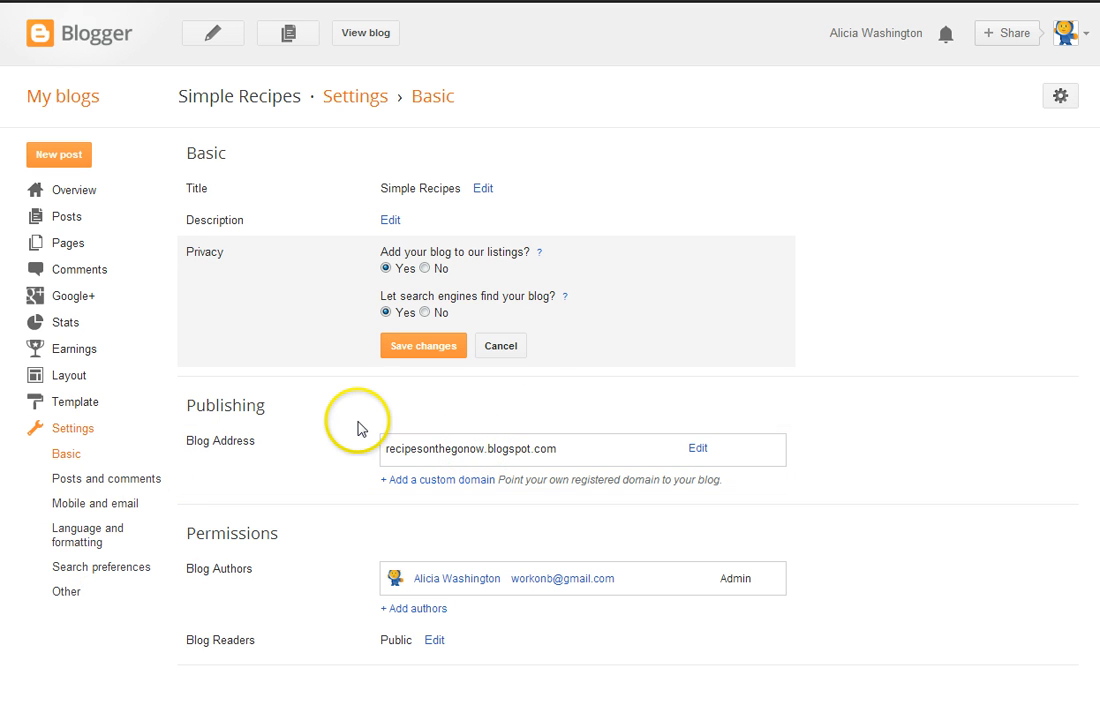
left_click(84, 505)
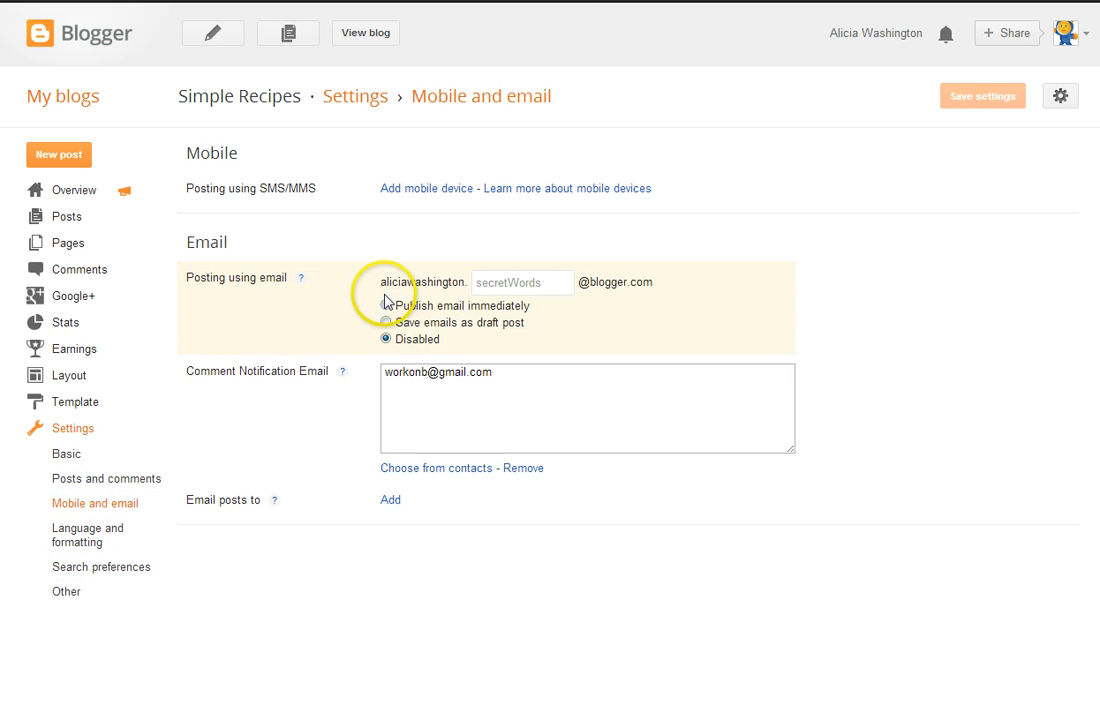
left_click(80, 569)
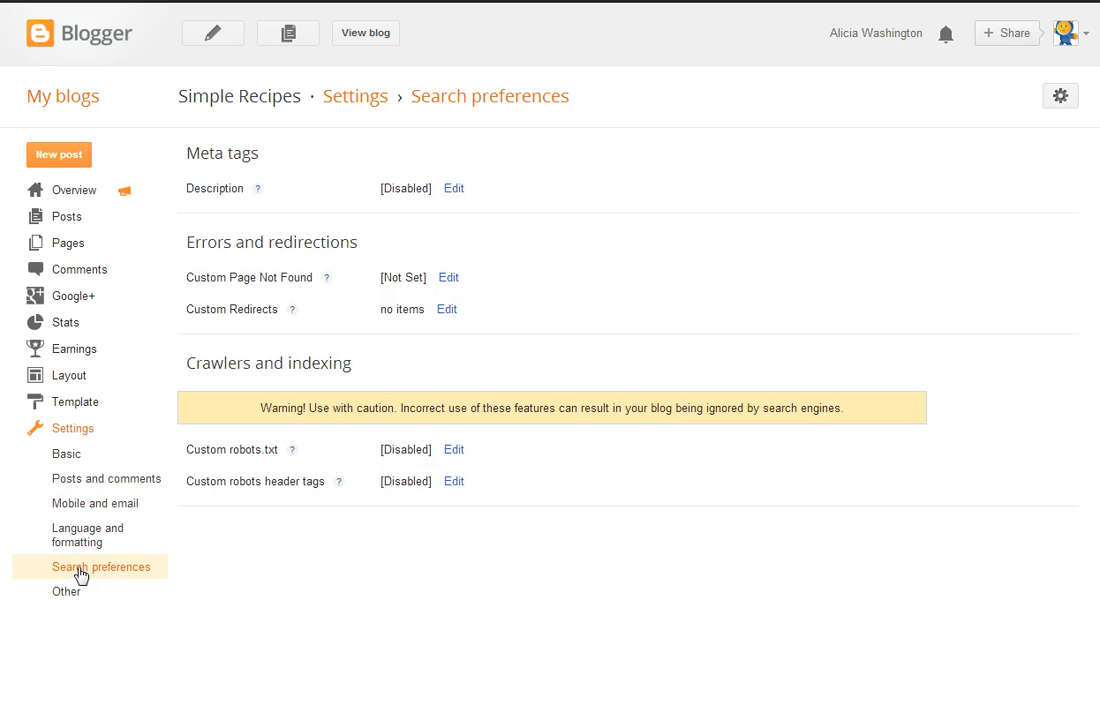
- Read the help on the search description meta tag, then review the Posts and comments settings
left_click(260, 190)
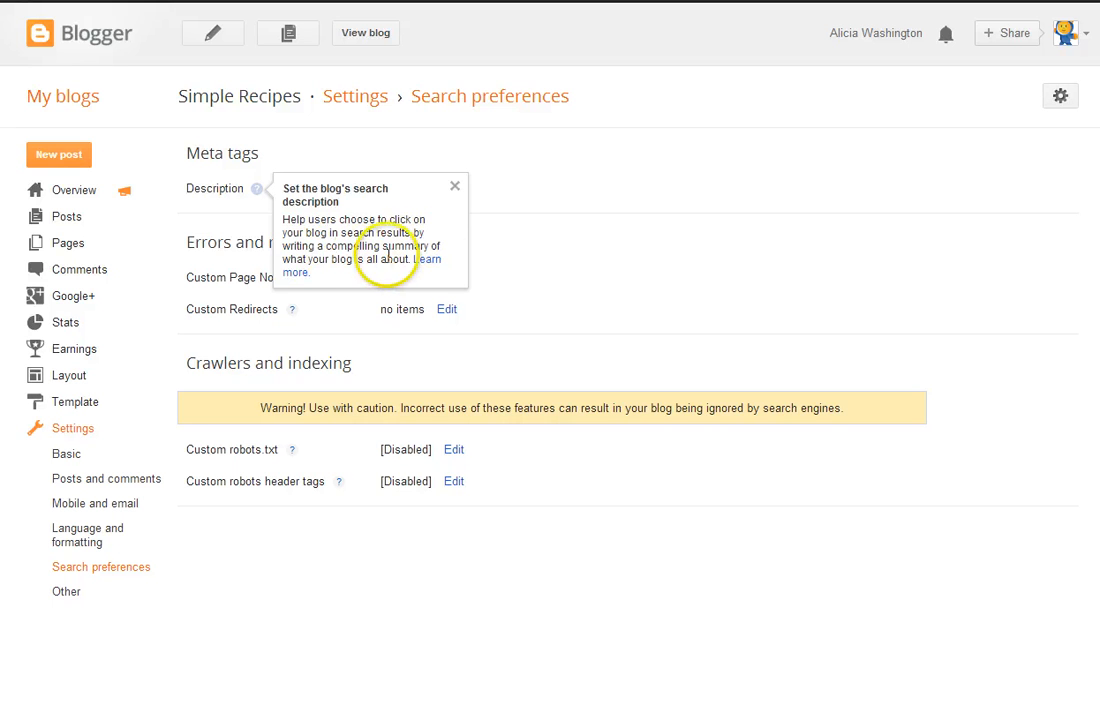
left_click(456, 189)
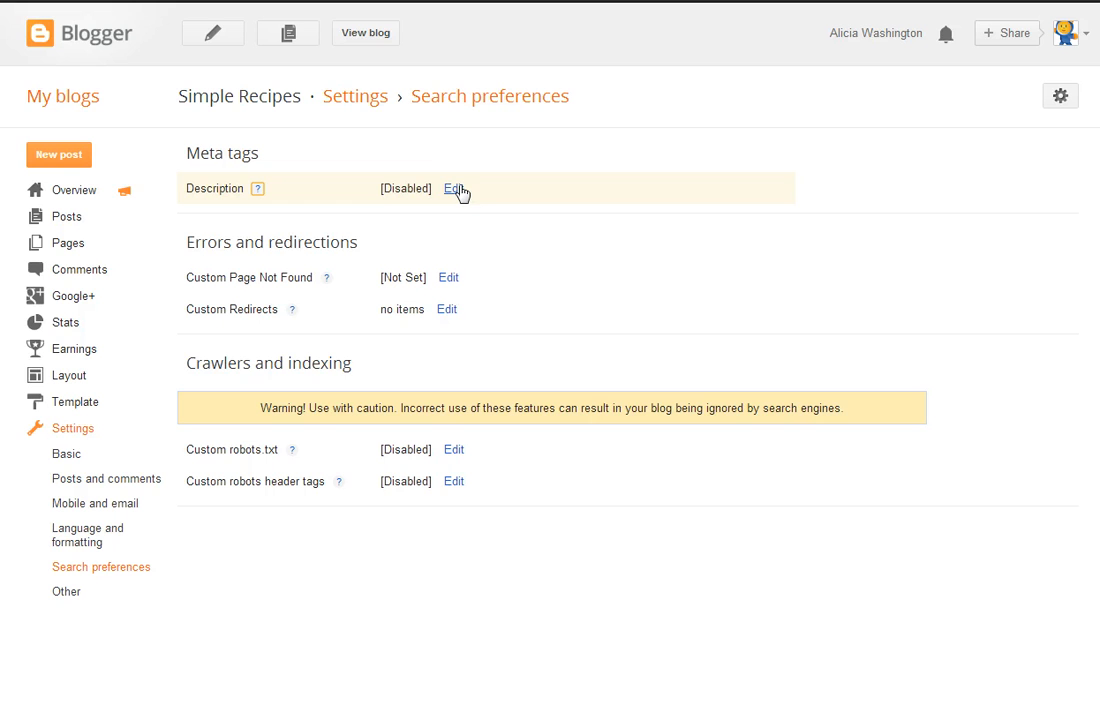
left_click(88, 483)
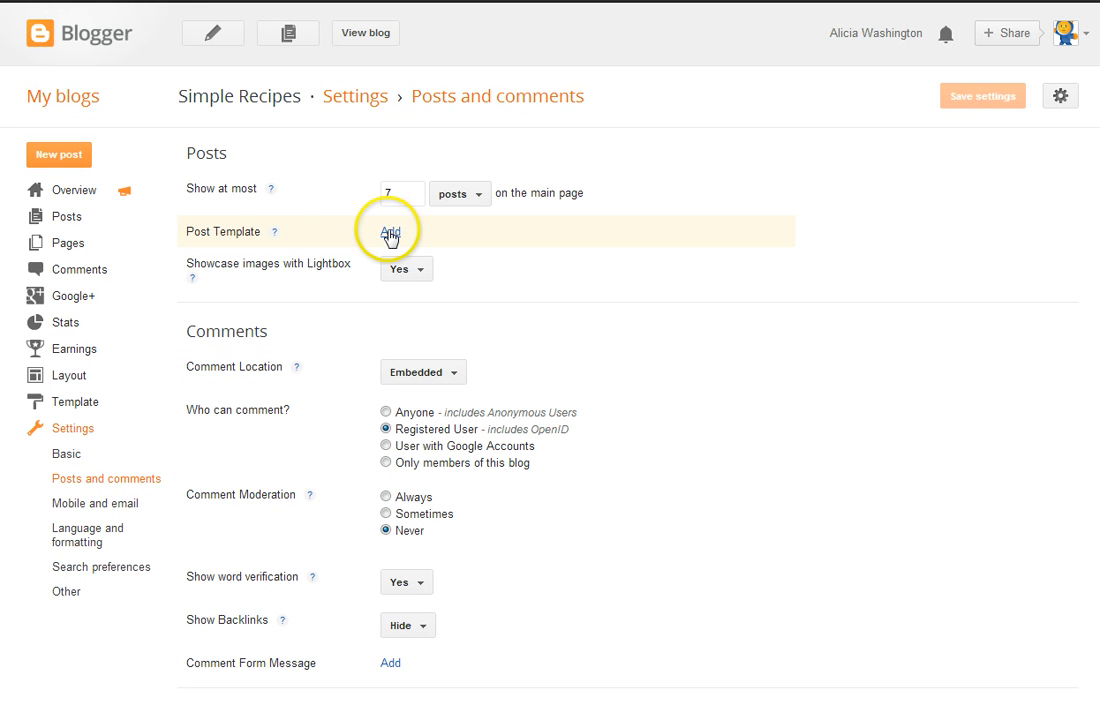
- Open the blog template's HTML code and examine it from the head section down to the footer and closing macros
left_click(60, 404)
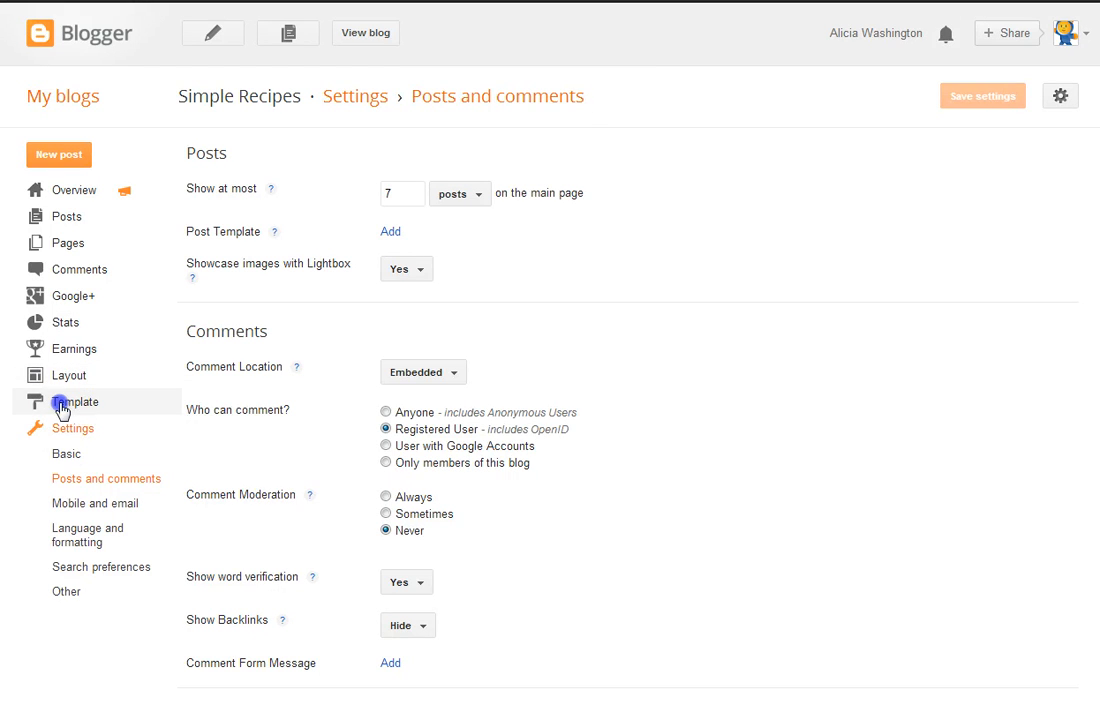
left_click(352, 367)
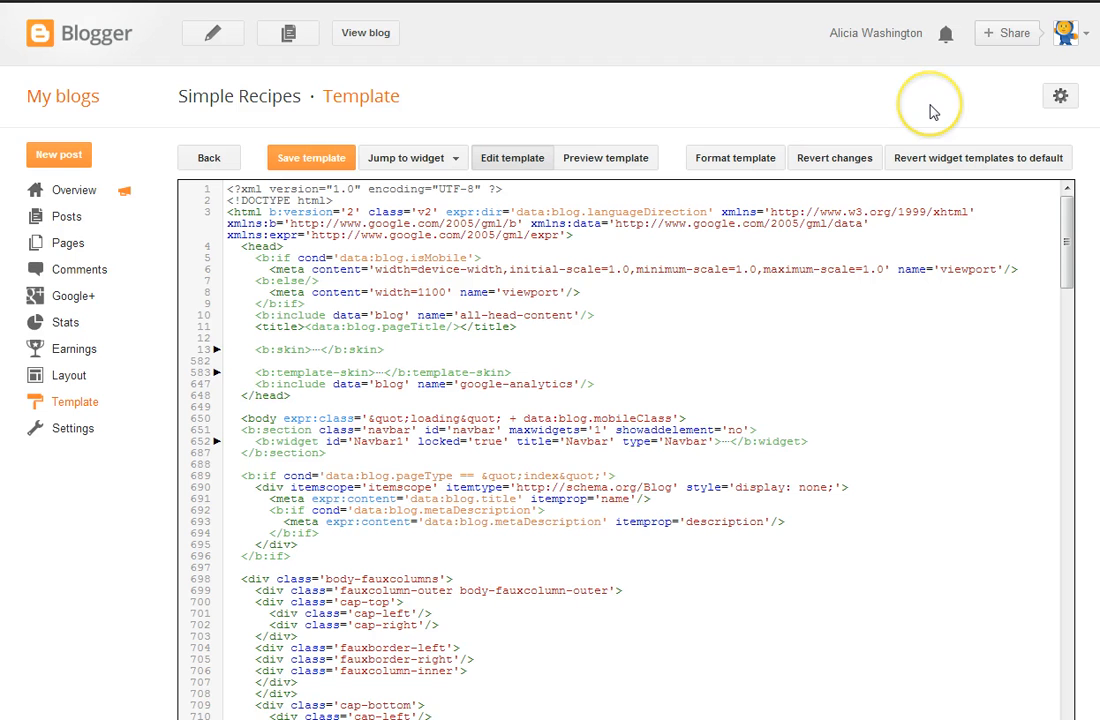
left_click(1060, 96)
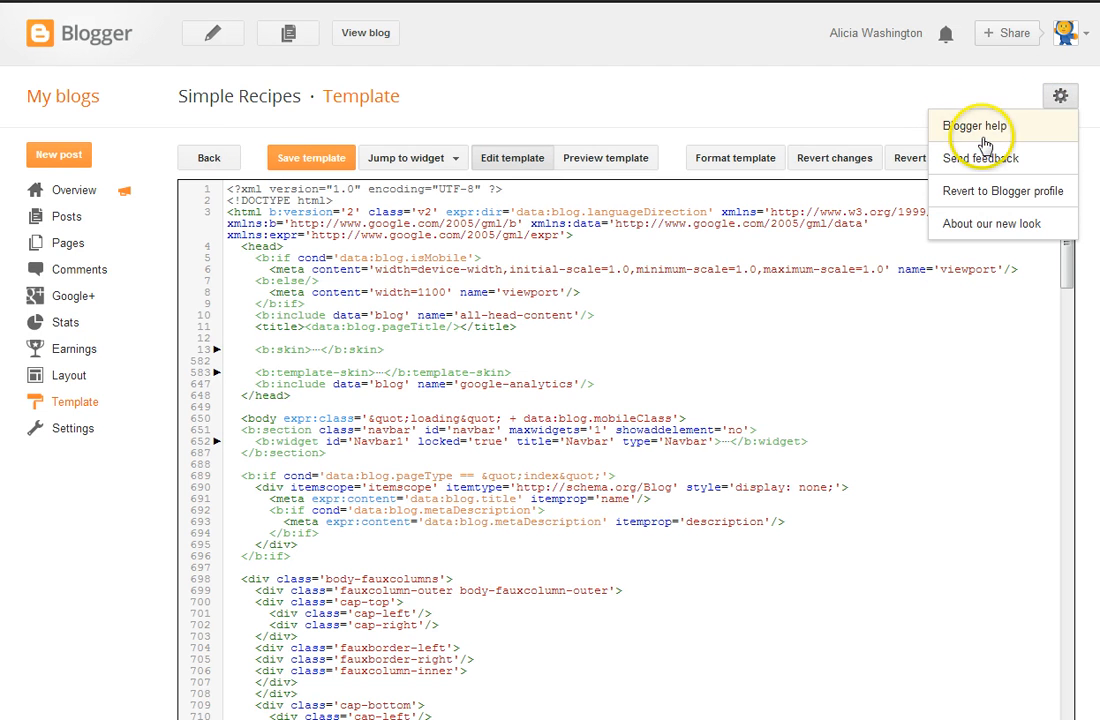
left_click(678, 126)
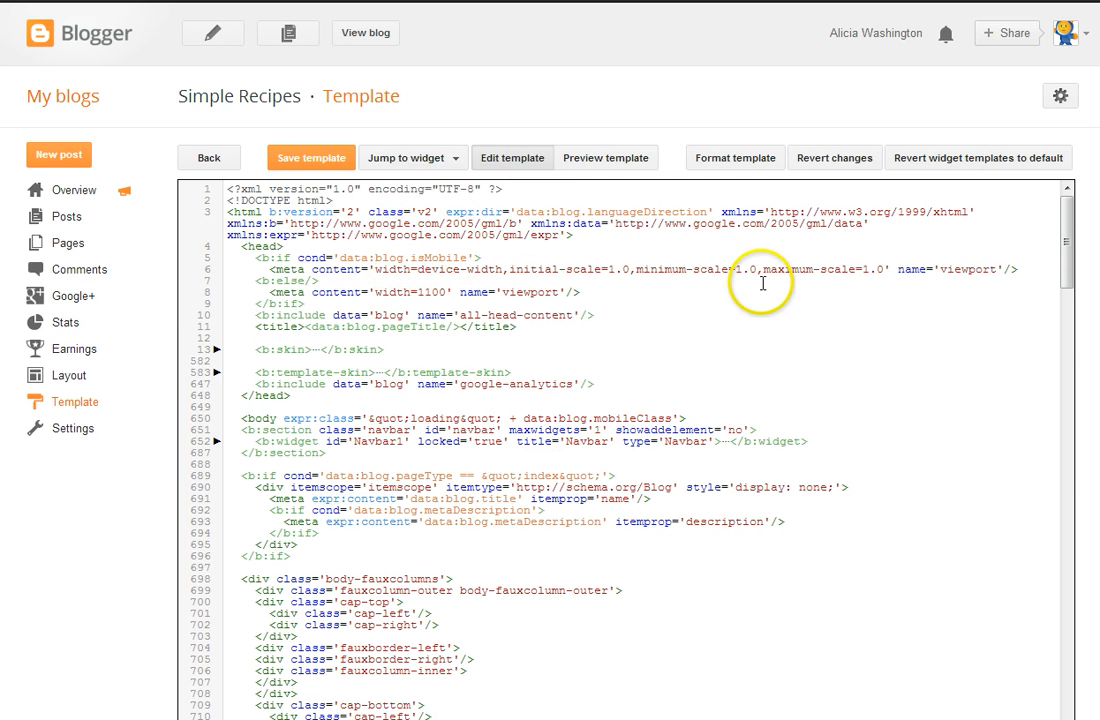
scroll(906, 312, "down", 15)
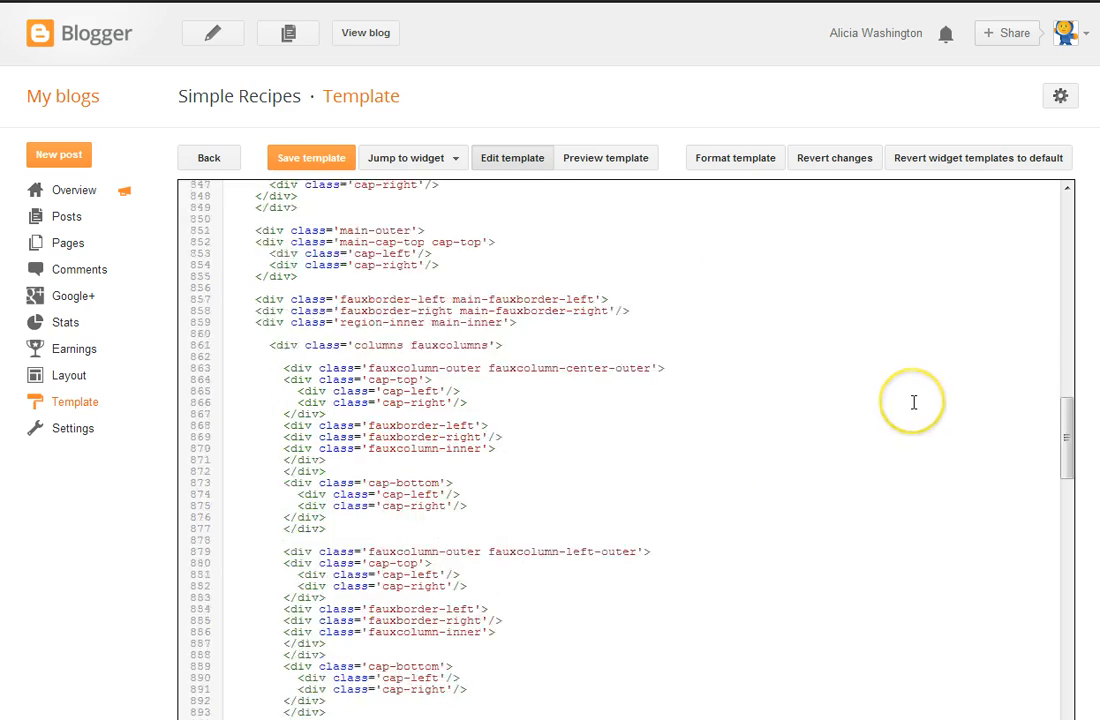
scroll(913, 402, "down", 20)
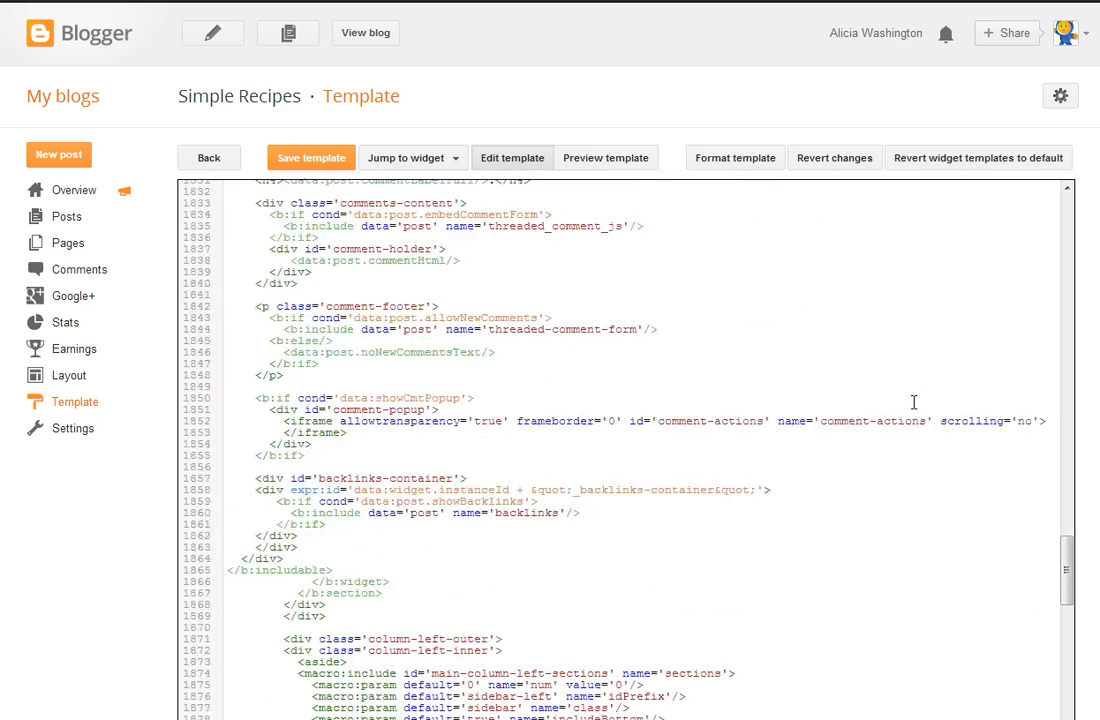
scroll(913, 402, "down", 2)
scroll(913, 402, "down", 3)
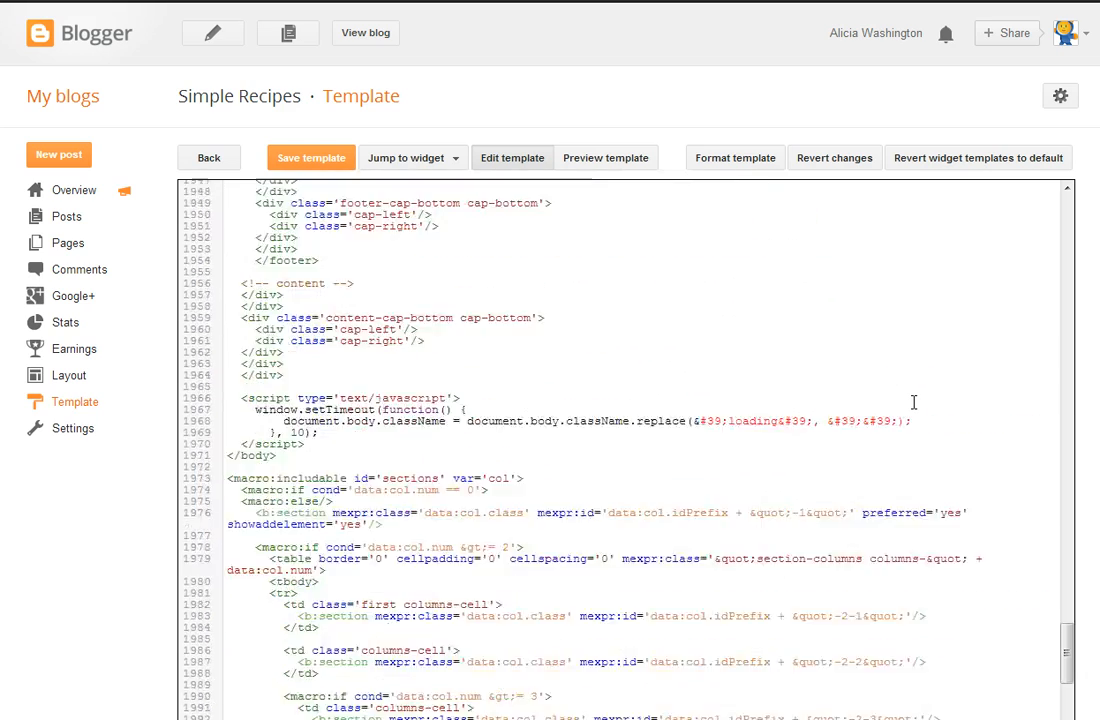
scroll(913, 400, "up", 5)
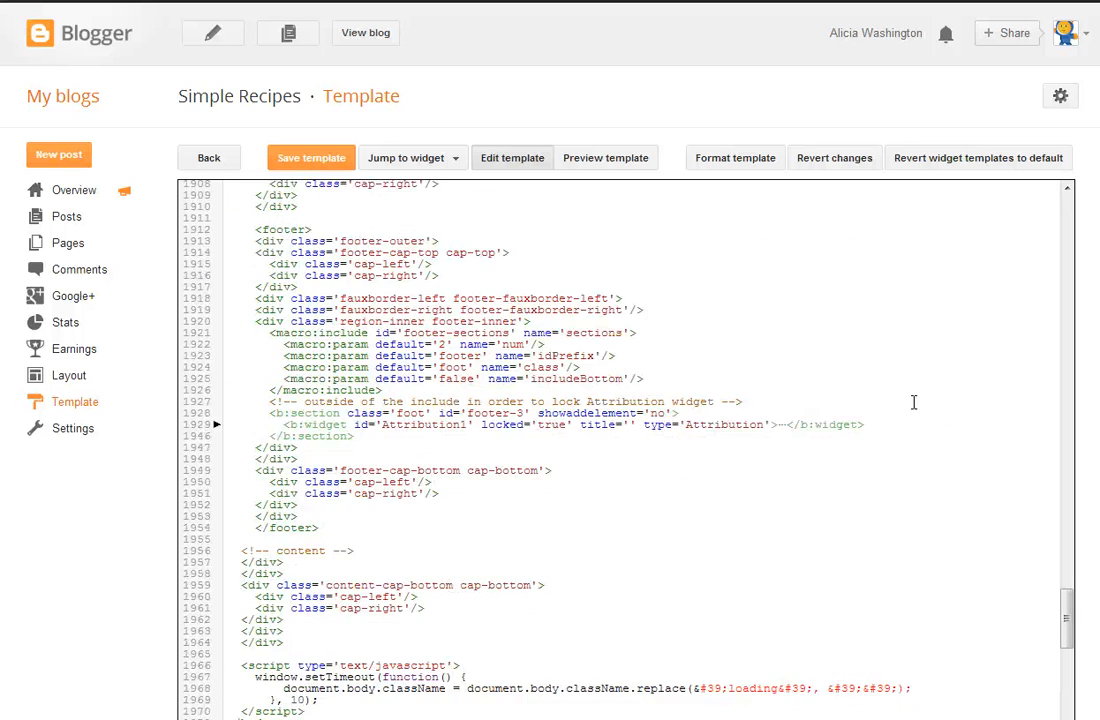
- Examine the template code editor's options, including the help choices and the list of widgets to jump to
left_click(1060, 100)
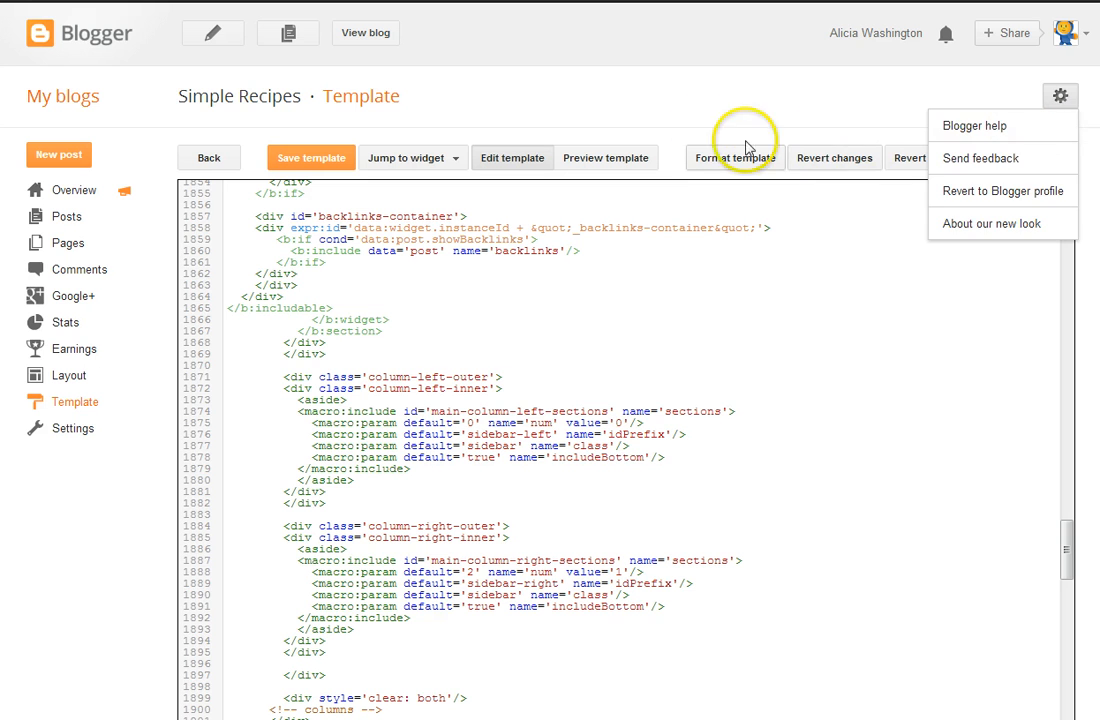
left_click(707, 100)
left_click(510, 158)
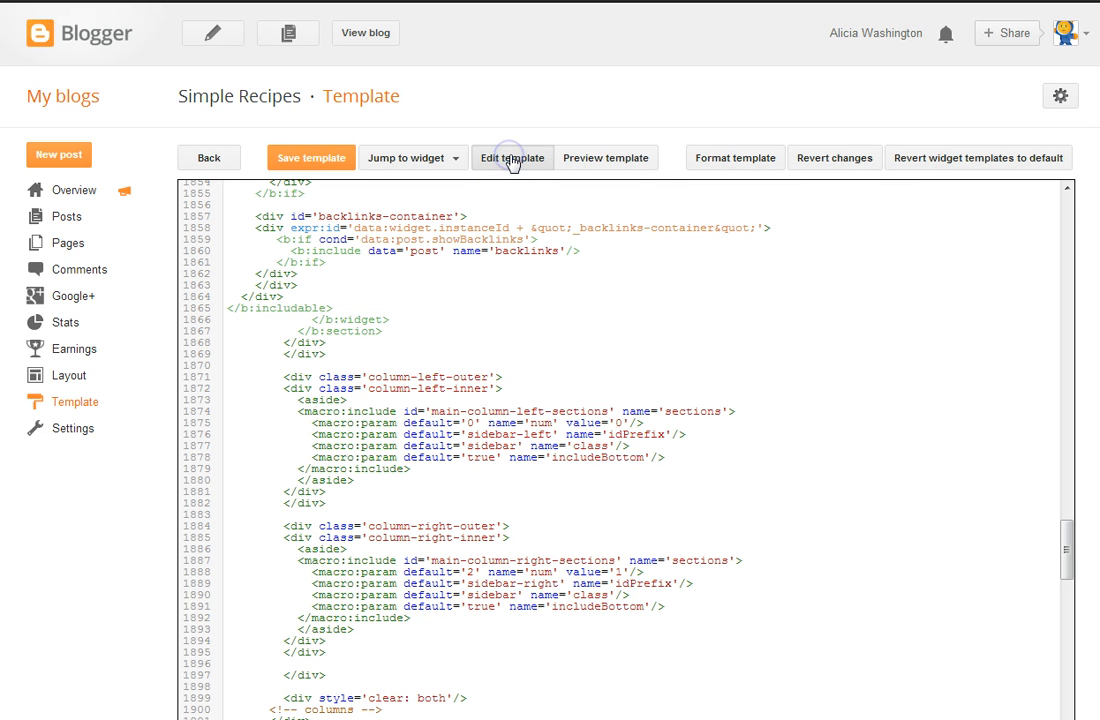
left_click(456, 162)
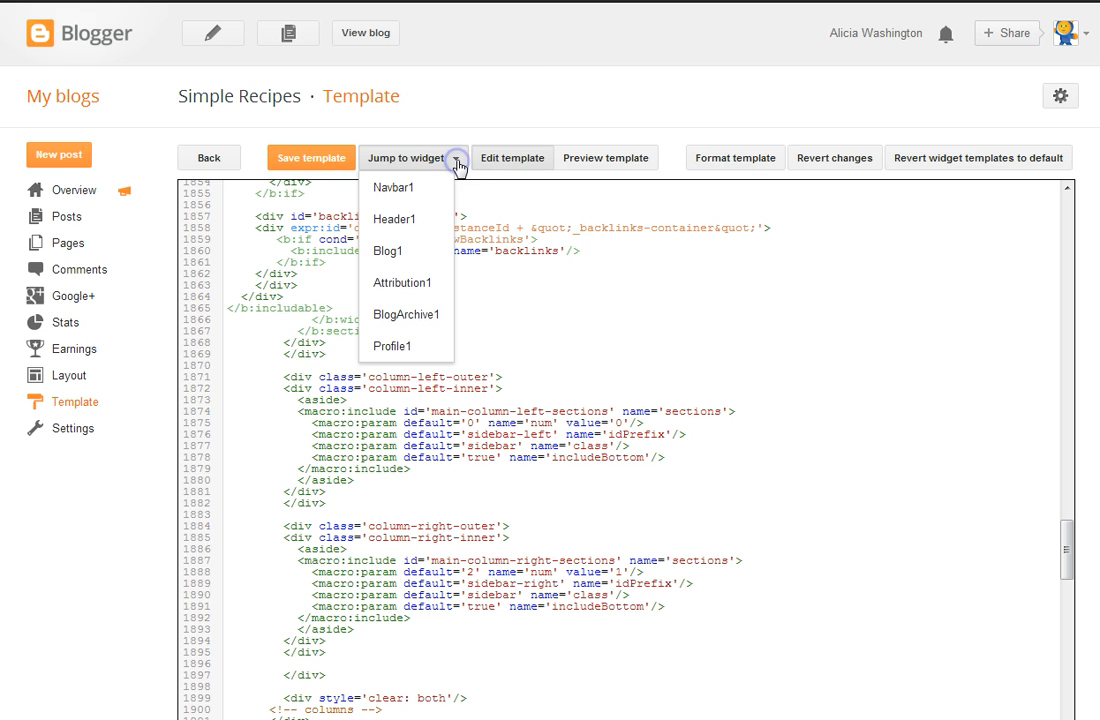
left_click(570, 88)
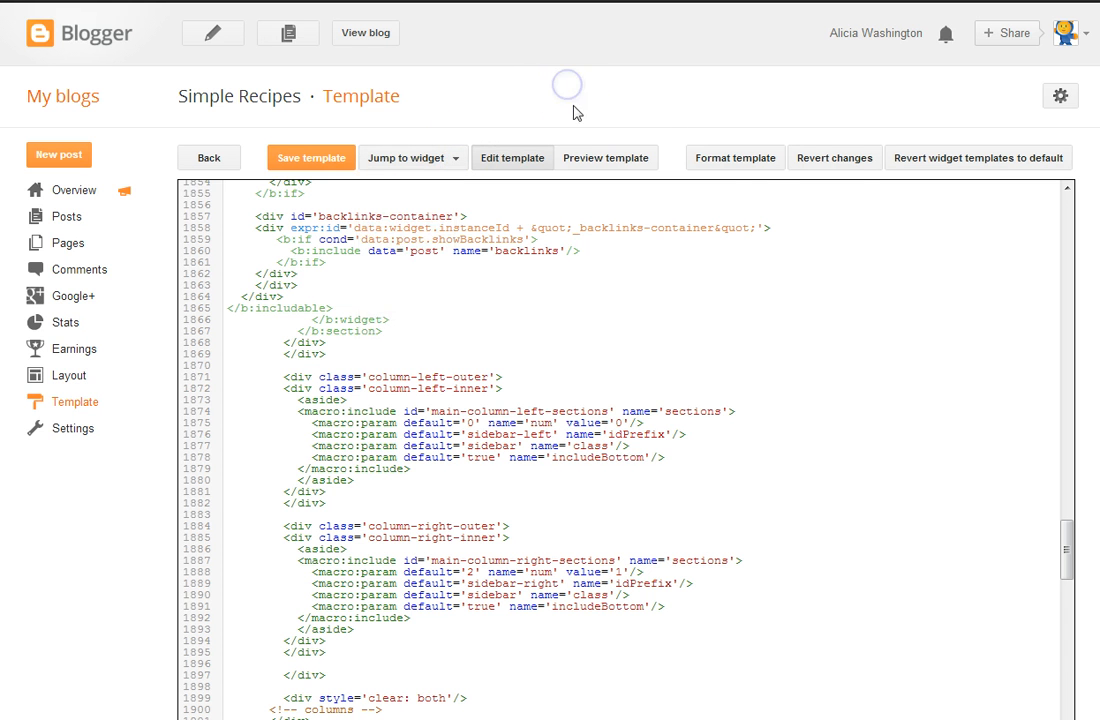
left_click(757, 158)
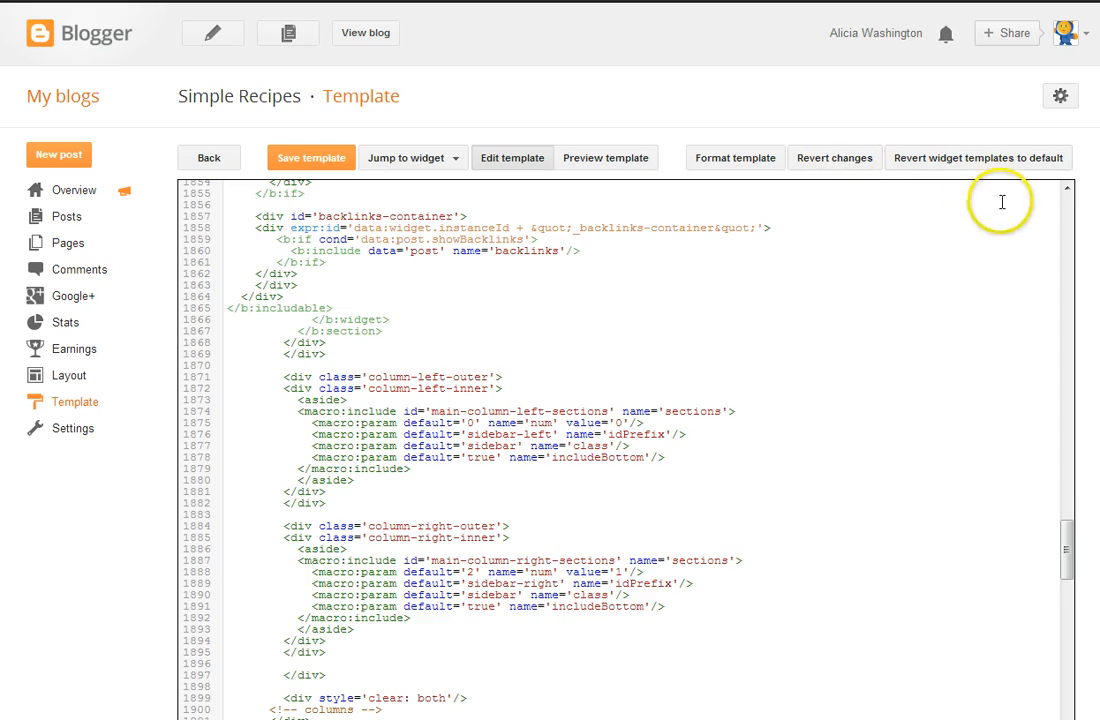
- Look through the rest of the template code, then leave the HTML editor for the template overview without saving
scroll(1073, 210, "down", 7)
scroll(1012, 243, "down", 6)
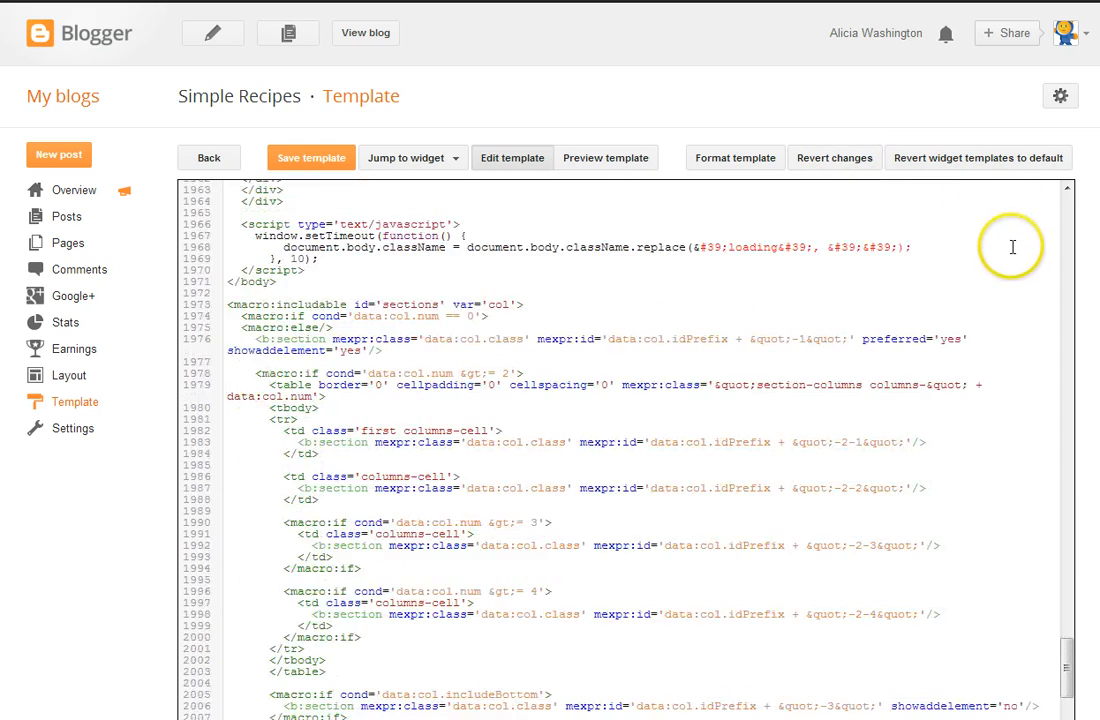
scroll(1012, 245, "down", 3)
scroll(1012, 245, "up", 20)
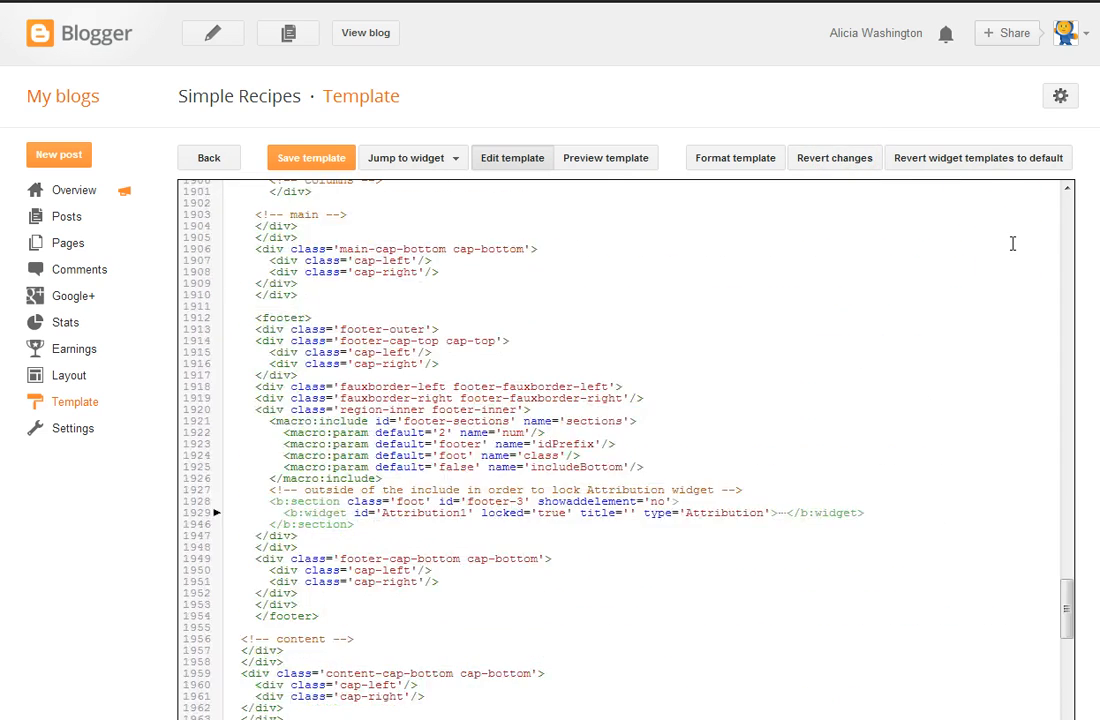
scroll(1012, 243, "up", 15)
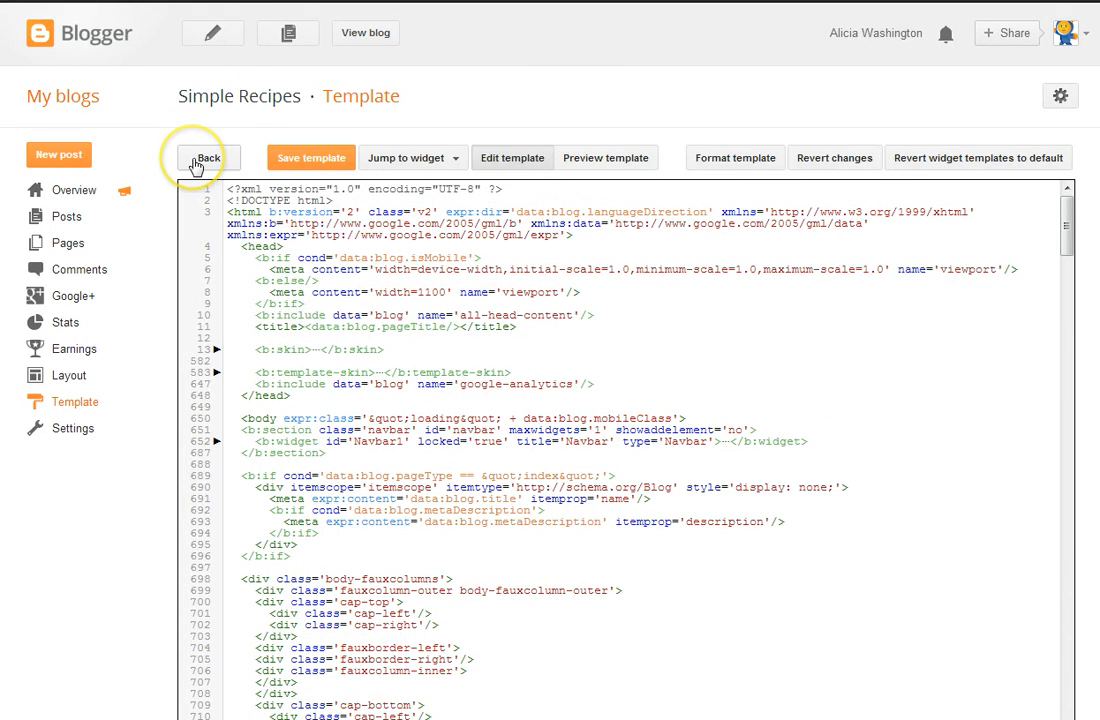
left_click(197, 166)
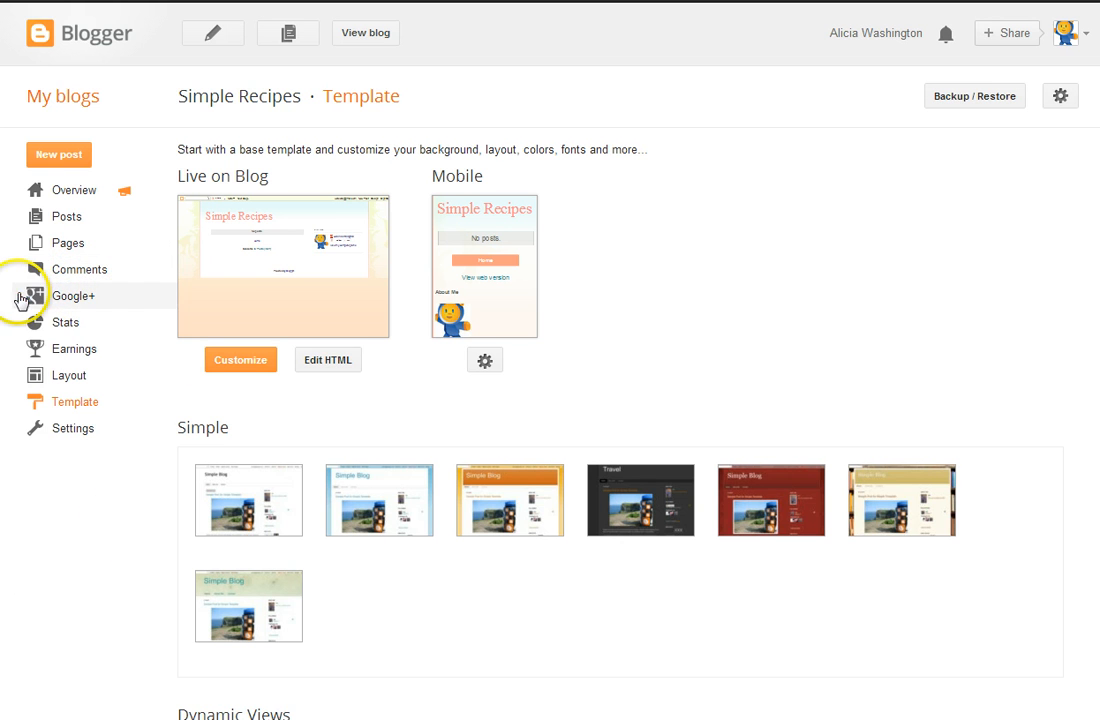
- Add a Popular Posts gadget to the sidebar of the blog layout, keeping its default options
left_click(40, 374)
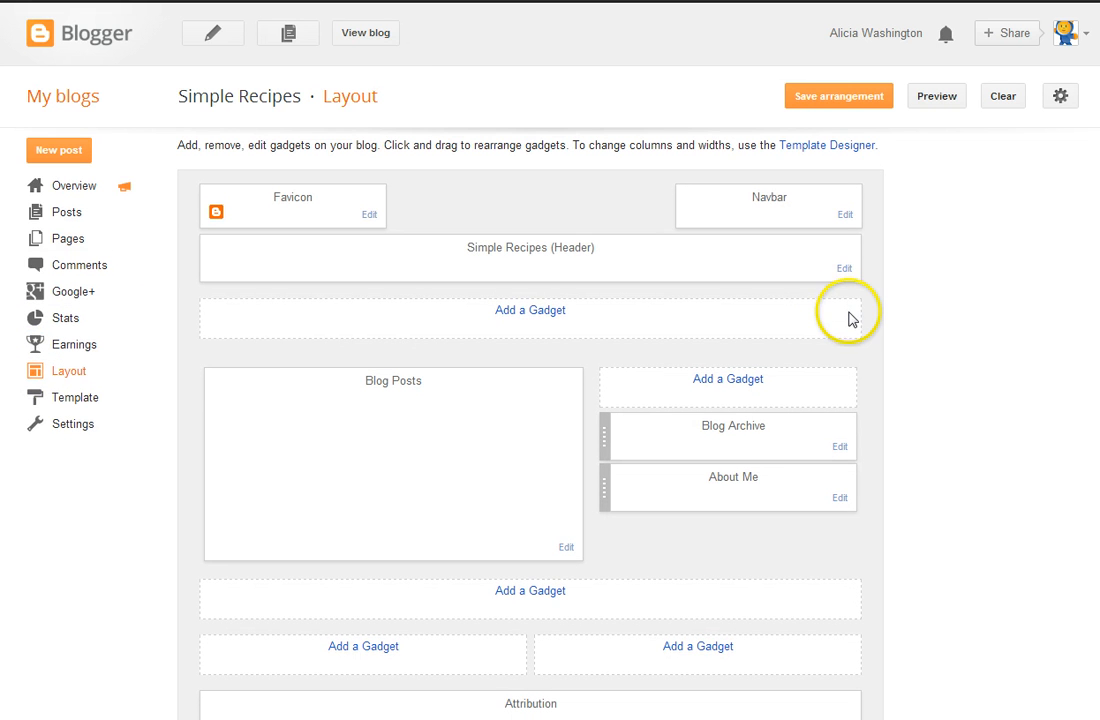
left_click(712, 380)
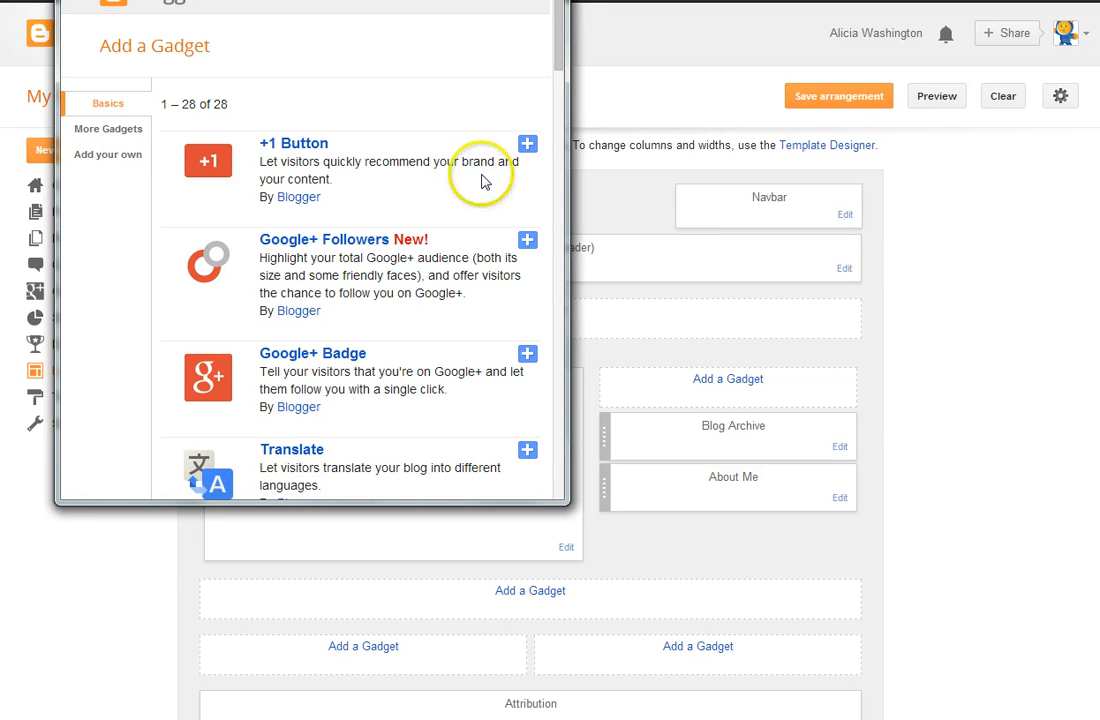
scroll(482, 185, "down", 3)
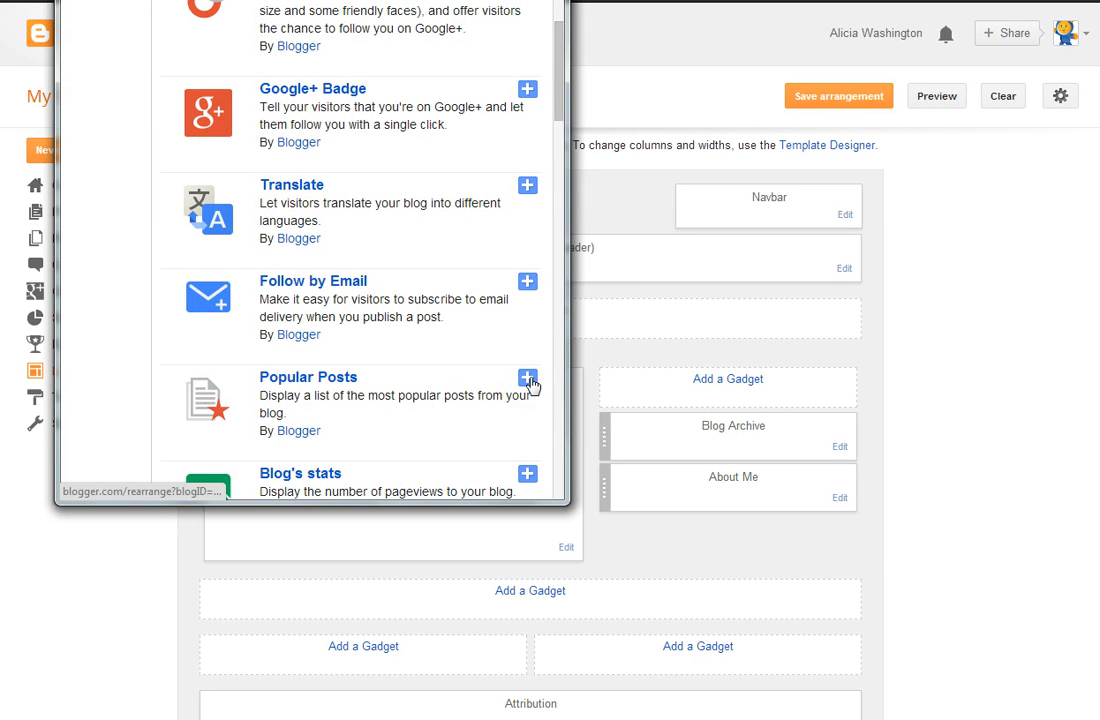
left_click(528, 380)
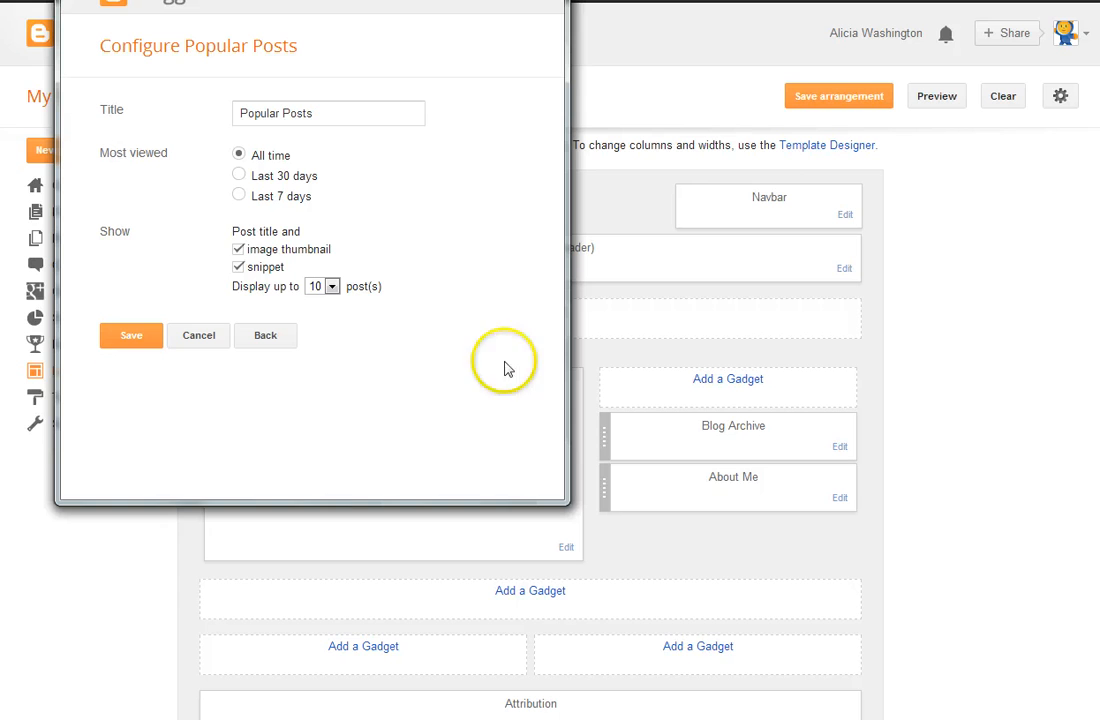
left_click(125, 333)
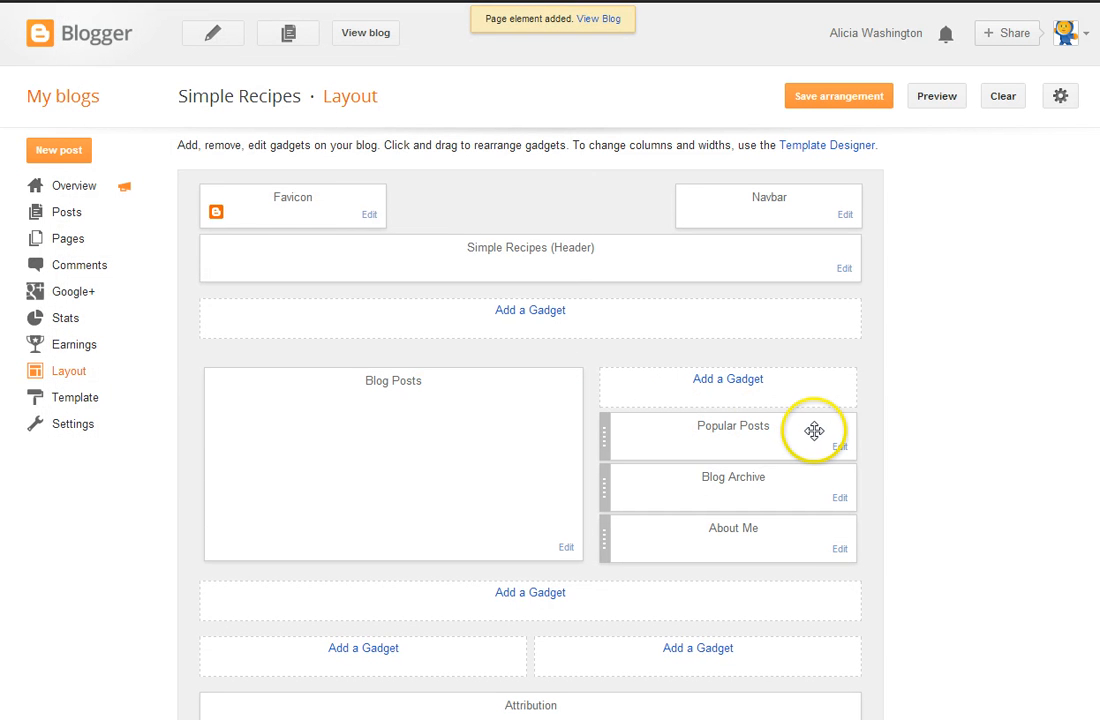
- Add a +1 Button gadget to the sidebar with the Standard (24px) size and Bubble annotation
left_click(731, 381)
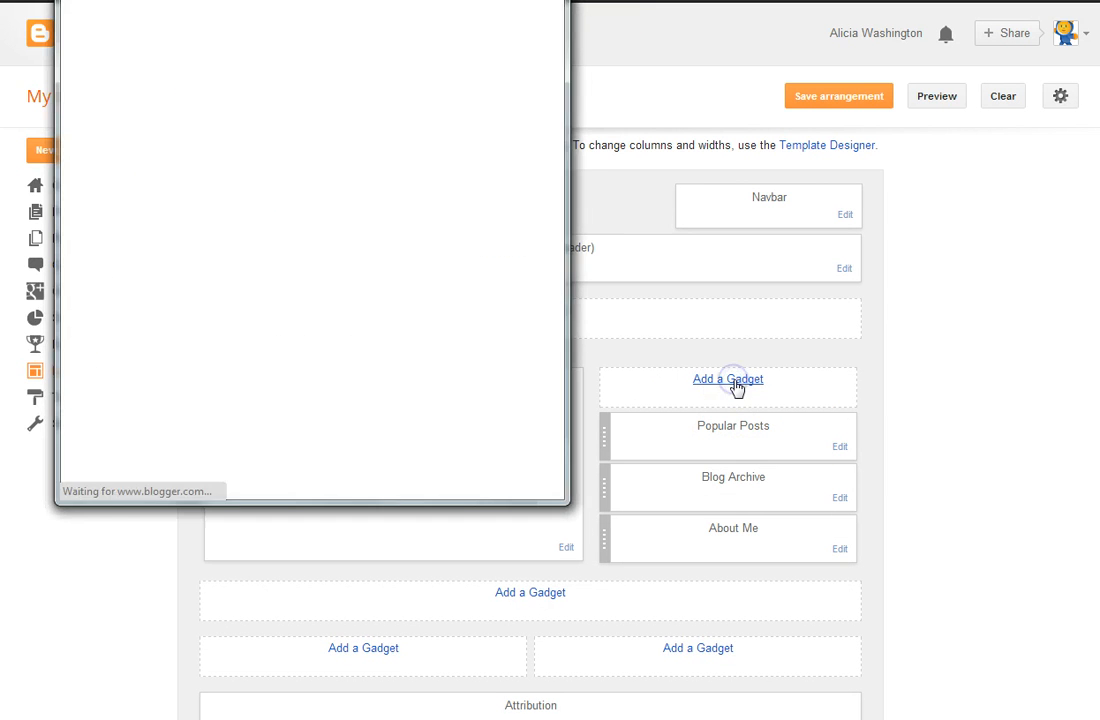
scroll(245, 250, "down", 3)
scroll(248, 258, "up", 3)
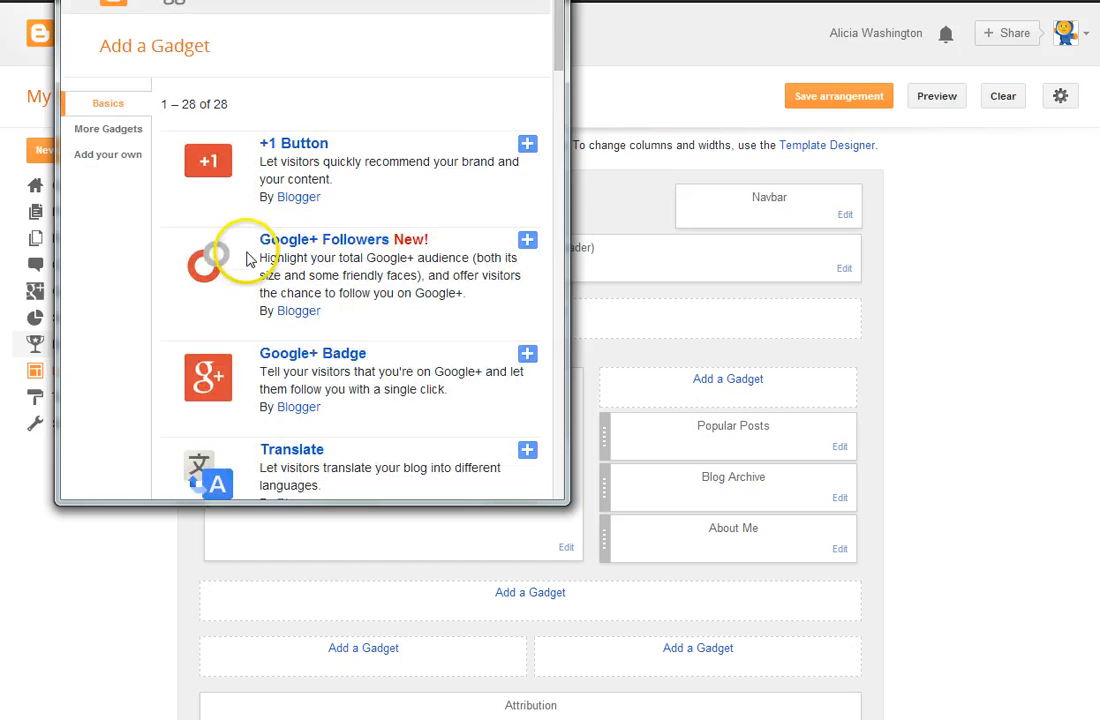
left_click(527, 144)
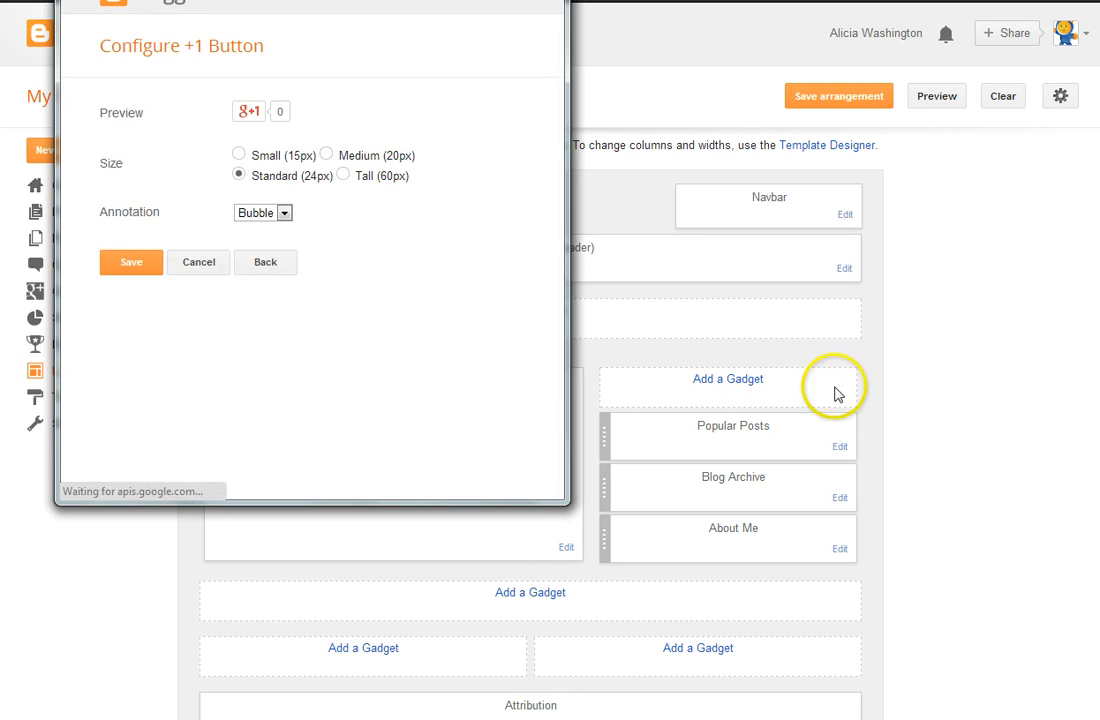
left_click(133, 264)
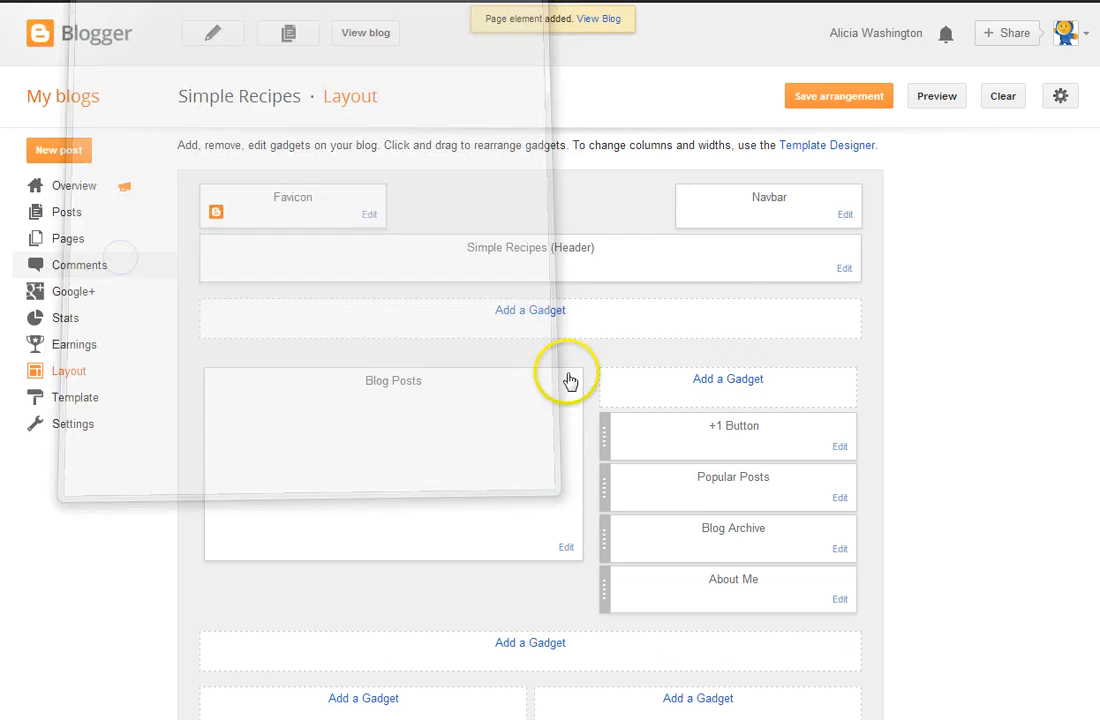
- Add a Google+ Followers gadget to the sidebar with its default title, size and color theme, then view the live blog
left_click(741, 381)
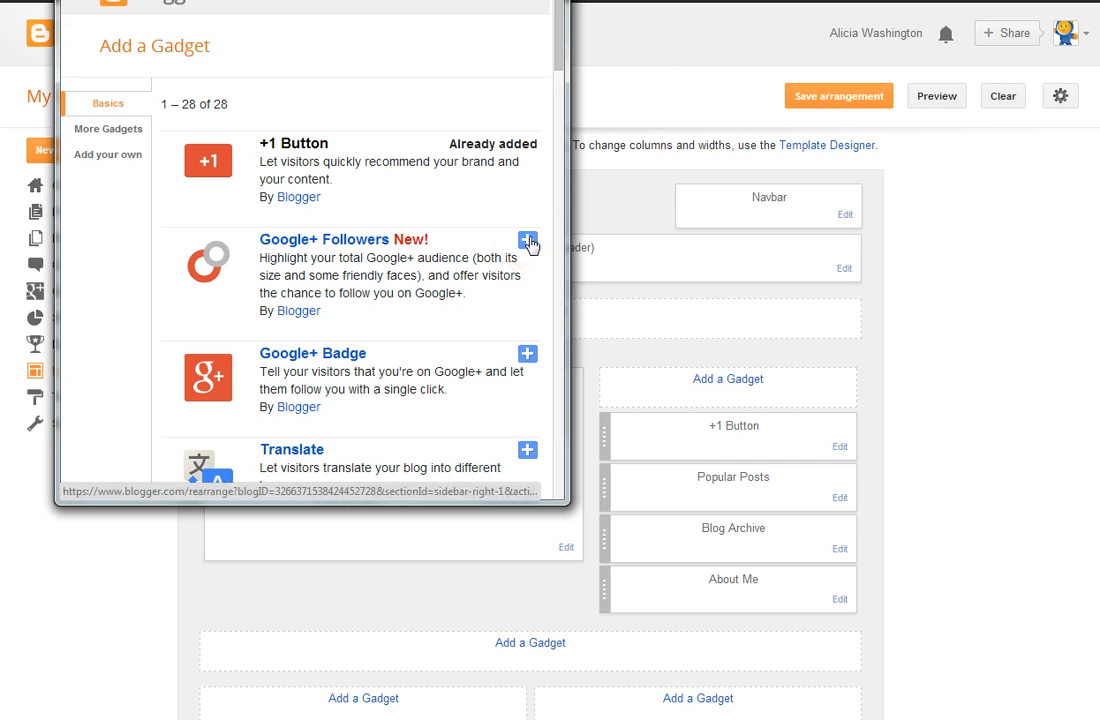
left_click(527, 241)
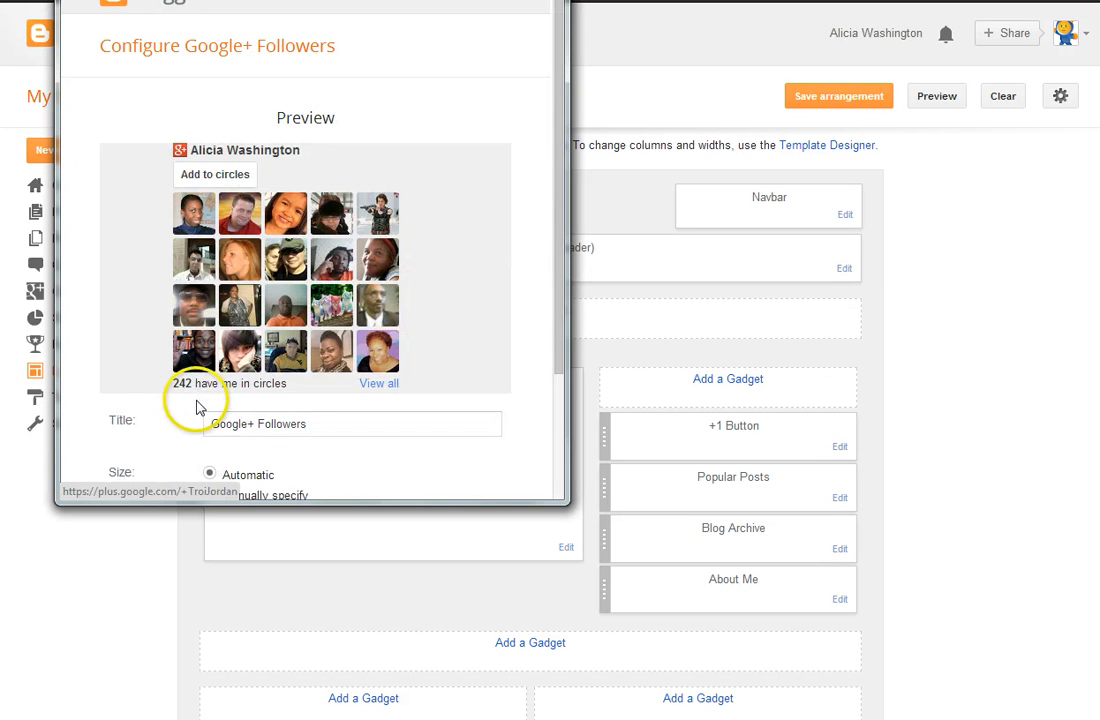
scroll(196, 405, "down", 3)
left_click(144, 457)
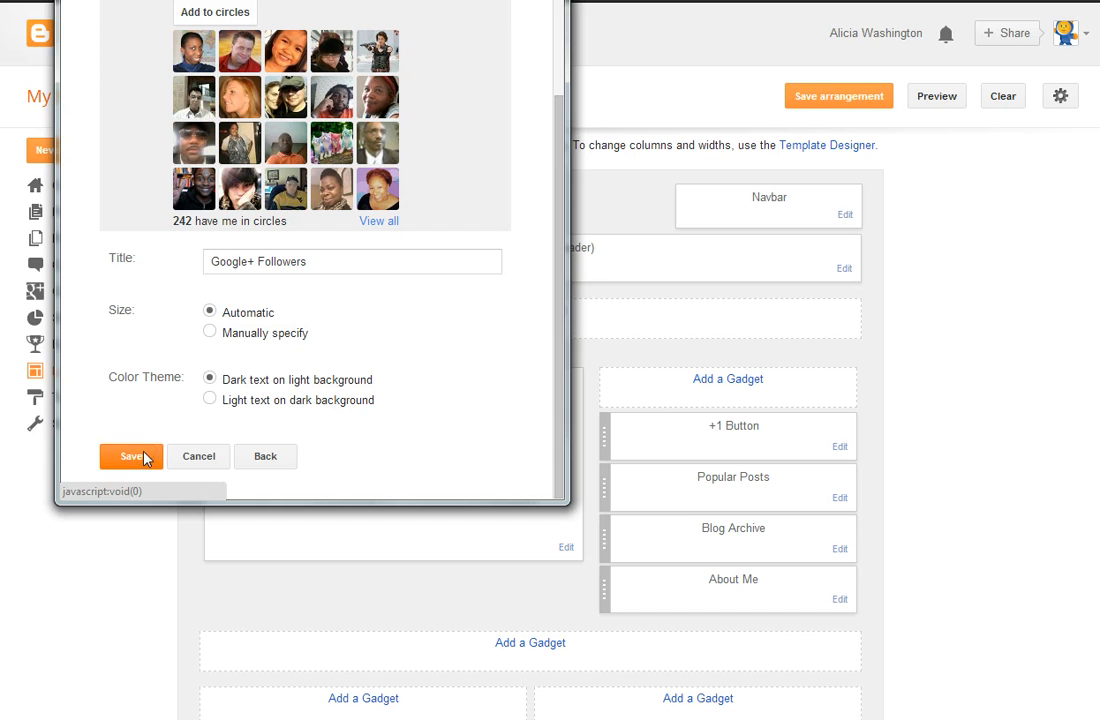
left_click(128, 460)
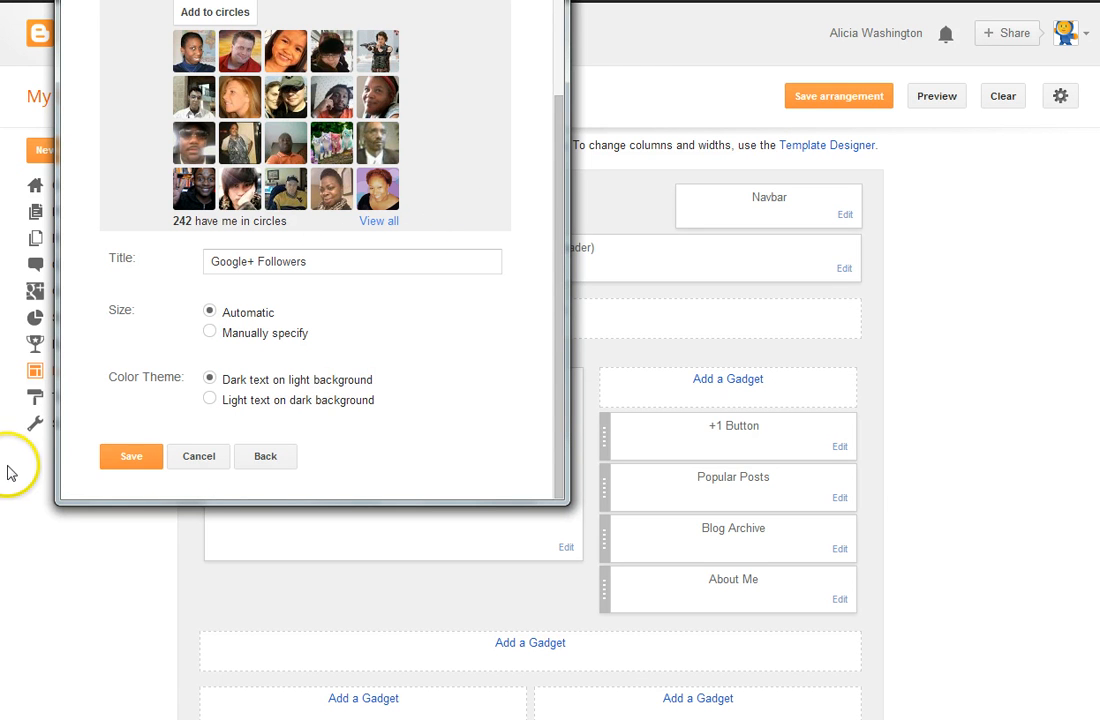
left_click(131, 460)
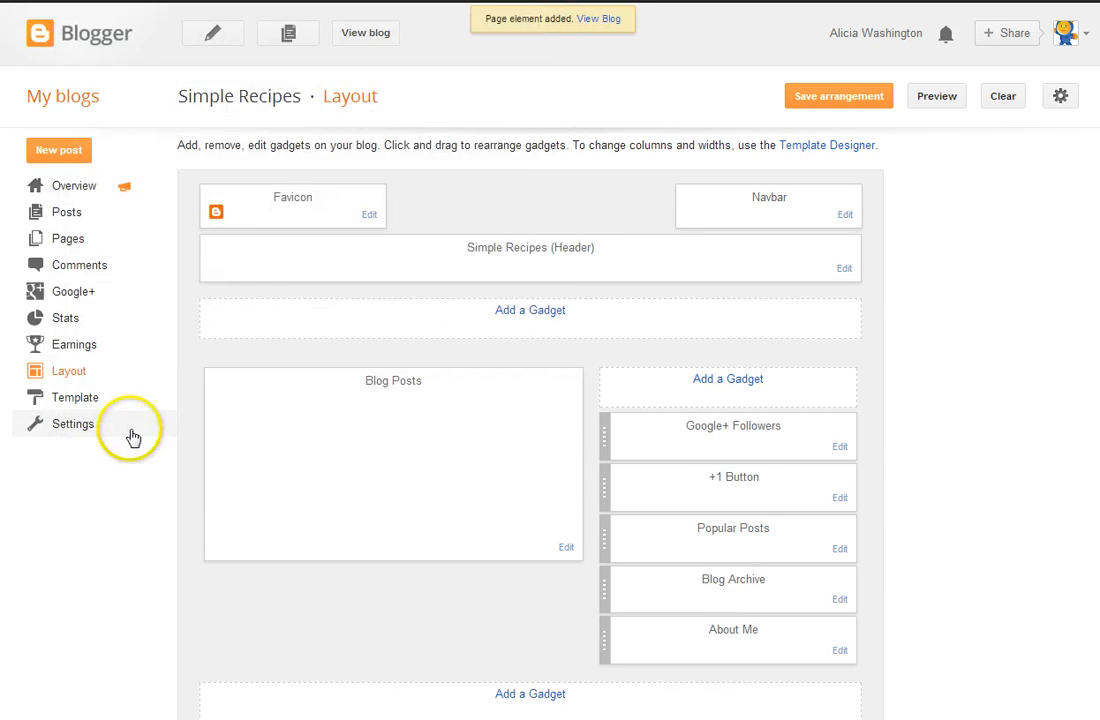
left_click(600, 20)
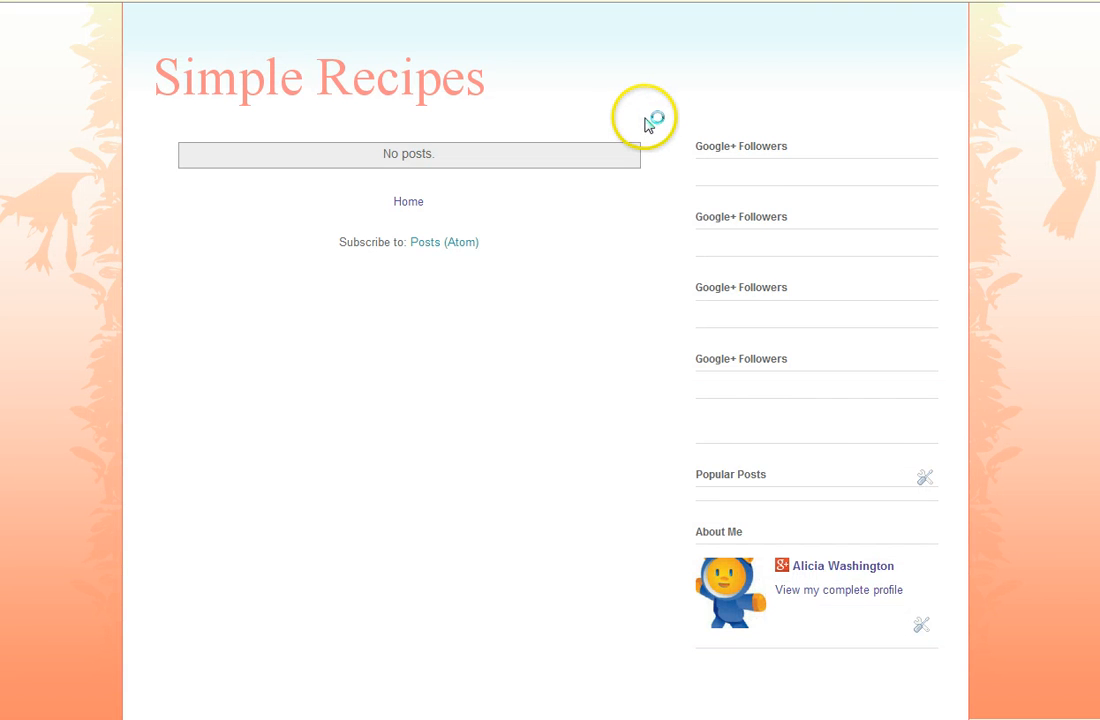
- Look over the live blog, then remove the Google+ Followers gadget from the sidebar of the blog layout
scroll(645, 127, "down", 3)
scroll(645, 127, "up", 3)
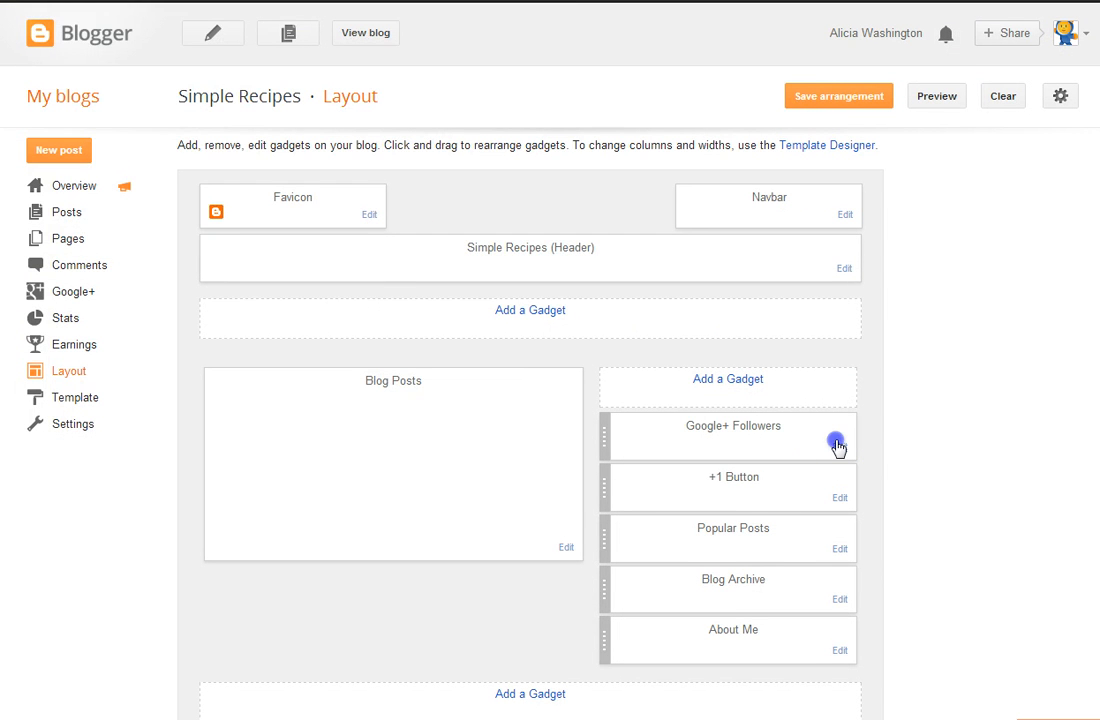
left_click(838, 446)
scroll(258, 272, "down", 2)
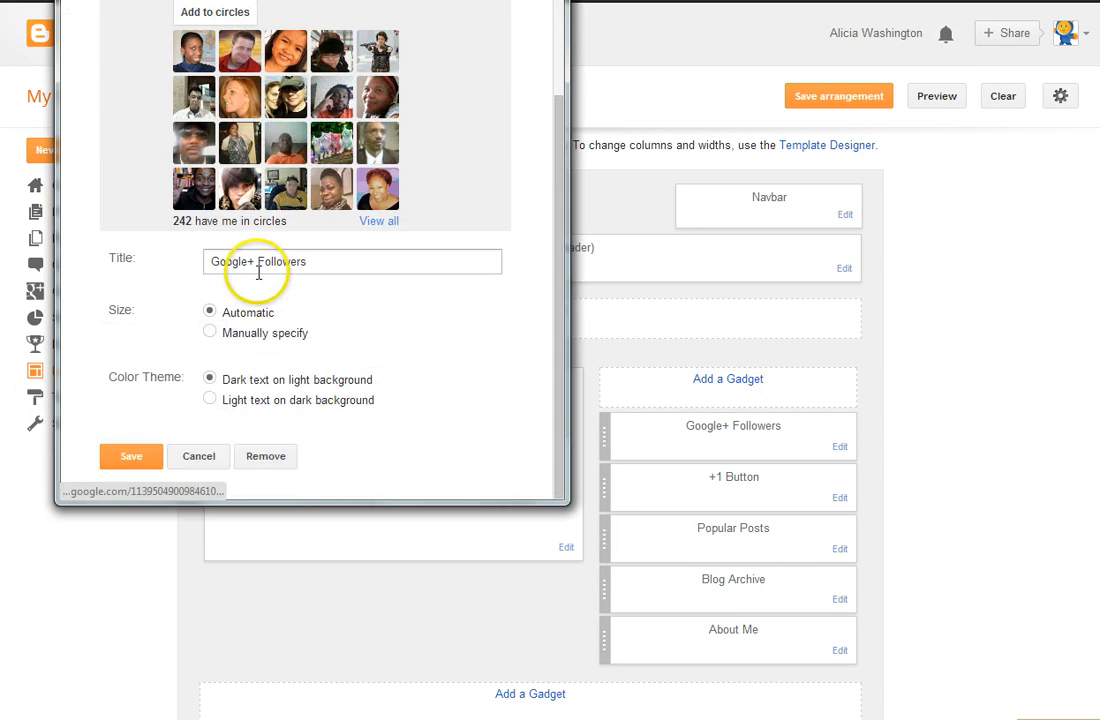
scroll(258, 272, "up", 2)
scroll(173, 383, "down", 2)
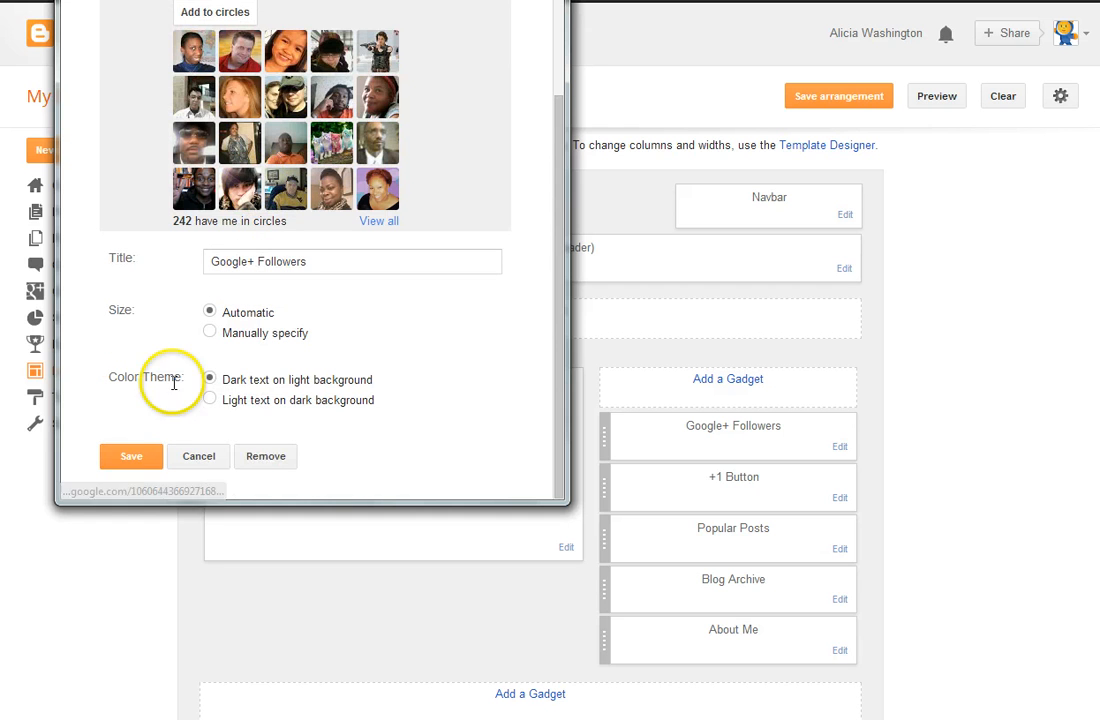
left_click(258, 457)
left_click(340, 74)
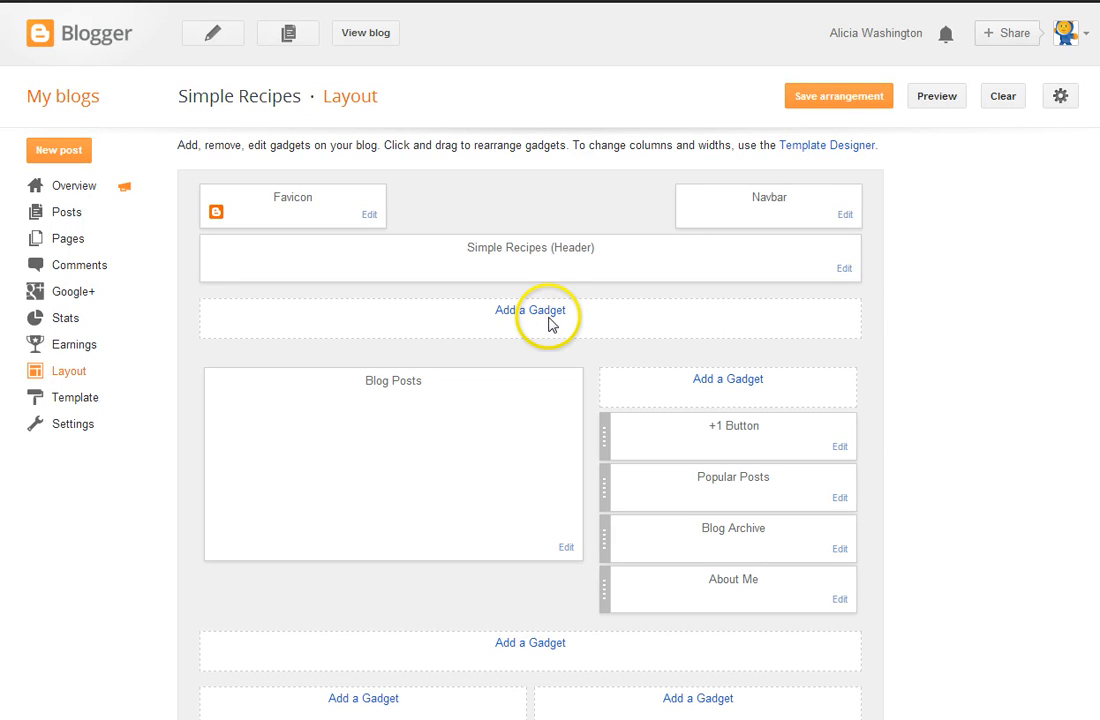
- Look over the remaining layout, then open the blog's Earnings page and examine the AdSense sign-up and how-it-works information
scroll(548, 297, "down", 1)
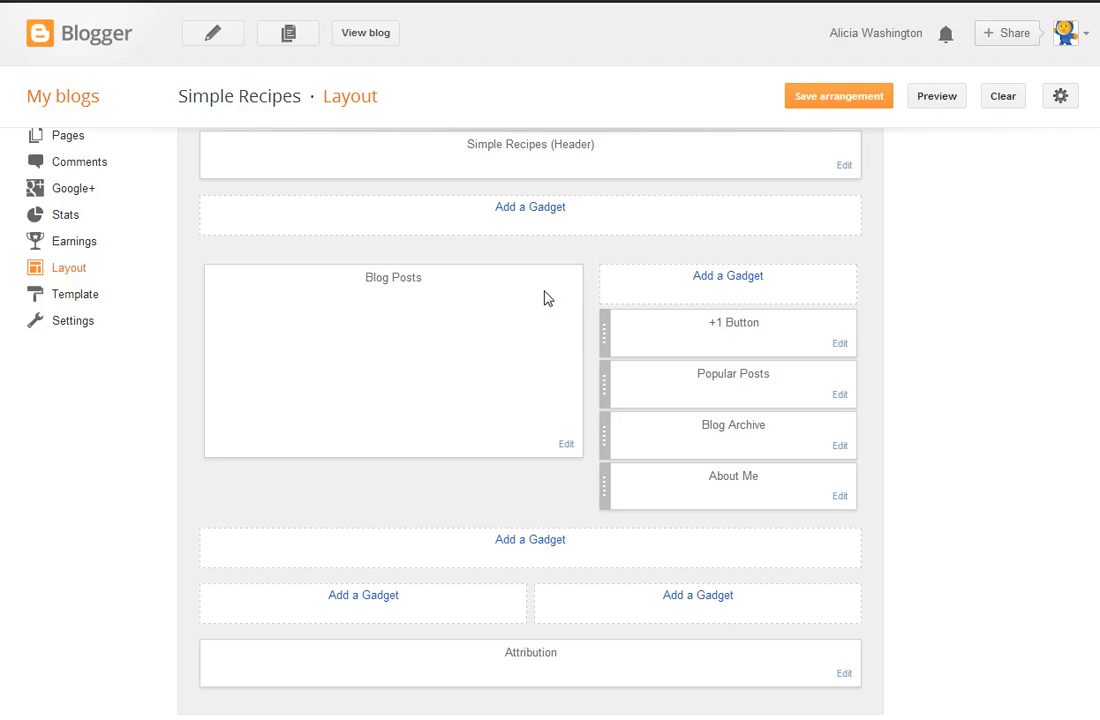
scroll(498, 280, "up", 1)
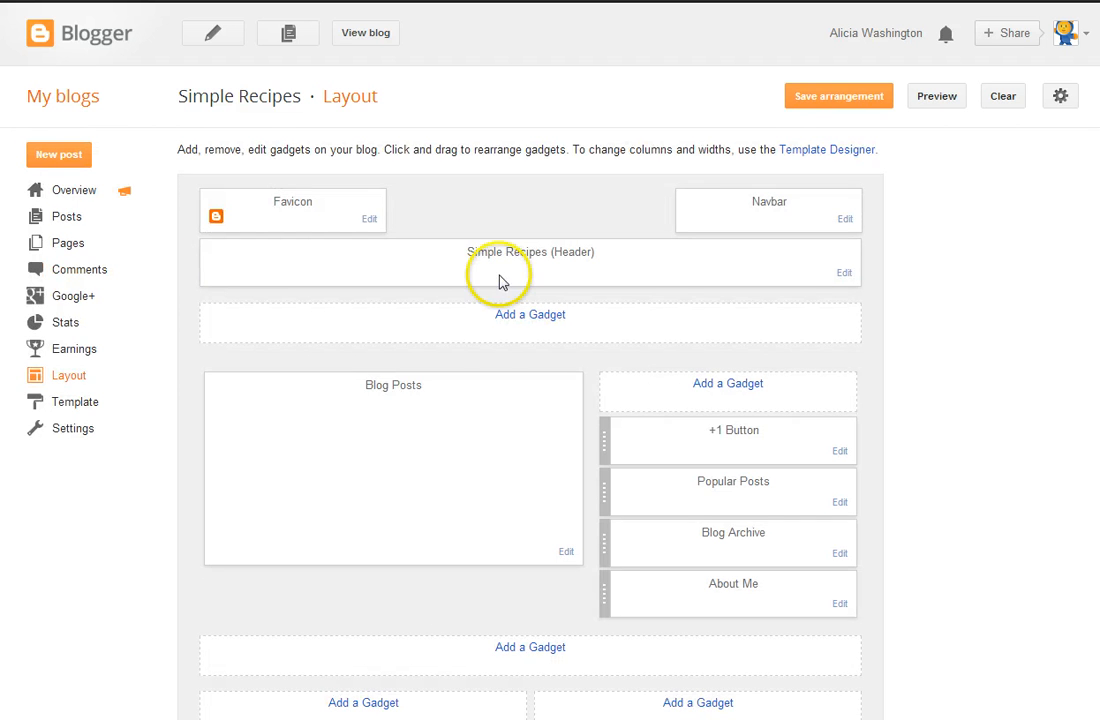
left_click(58, 345)
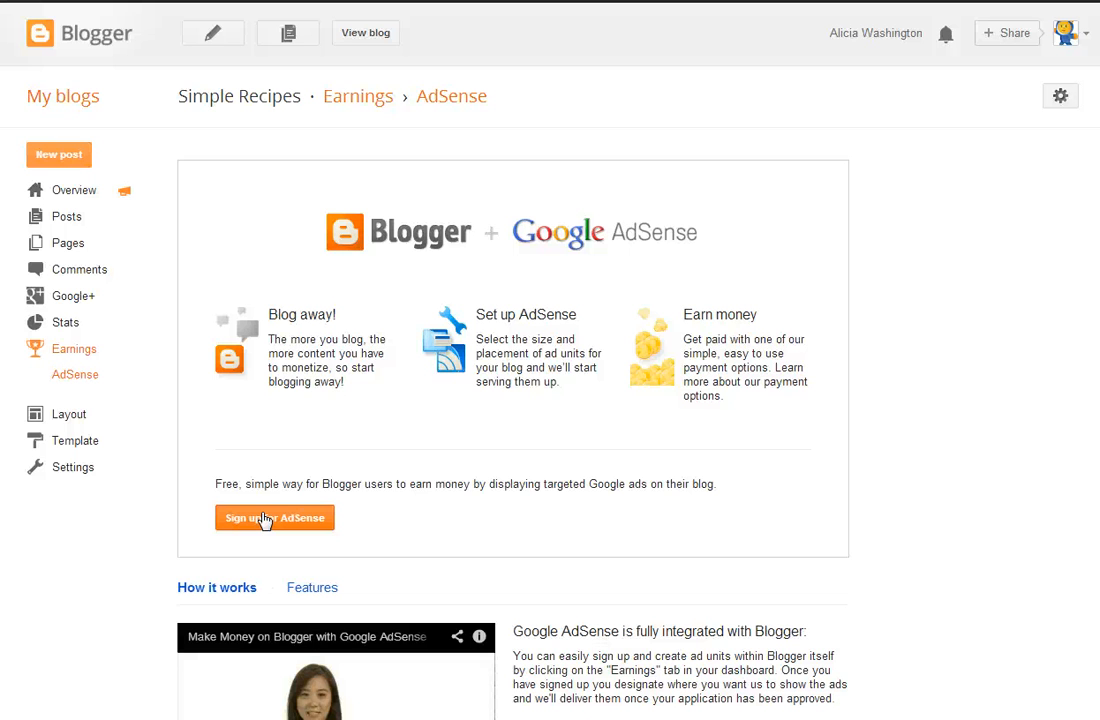
left_click(153, 420)
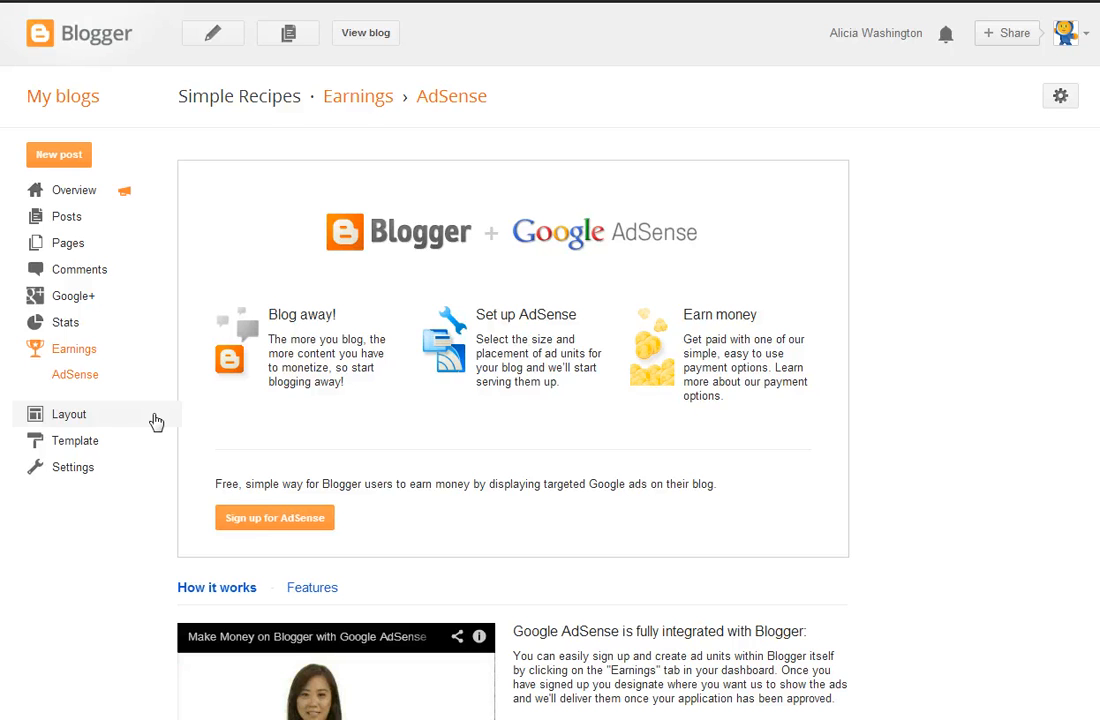
left_click(48, 28)
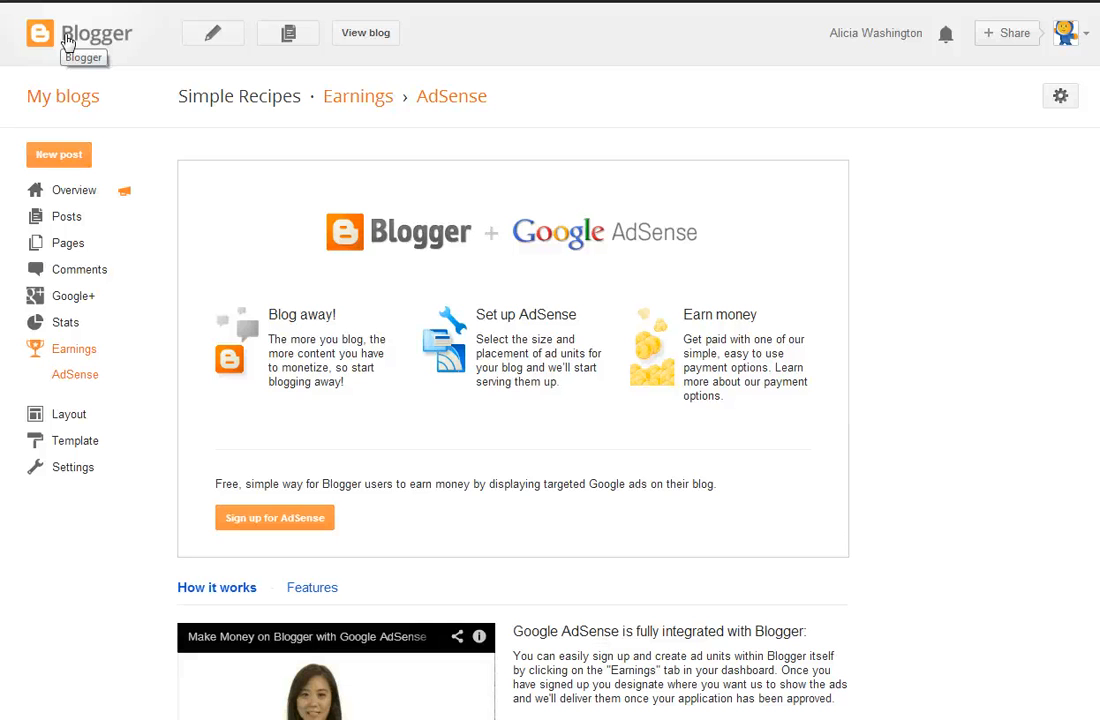
left_click(67, 40)
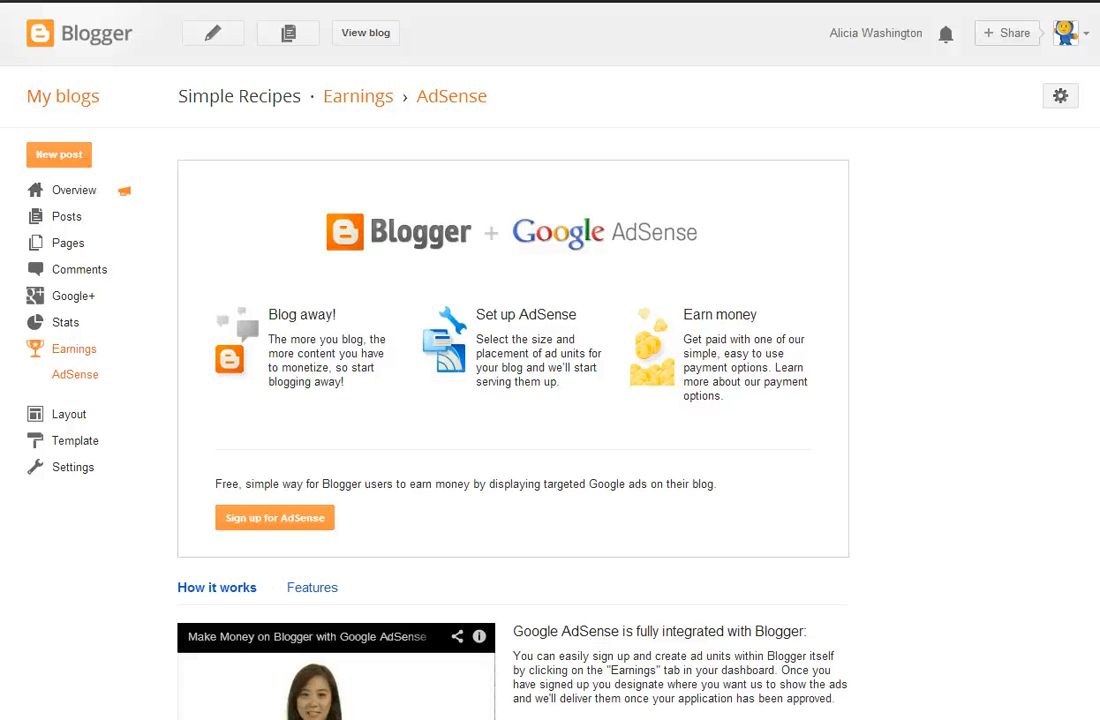
left_click(69, 113)
left_click(76, 113)
left_click(76, 108)
scroll(225, 400, "down", 3)
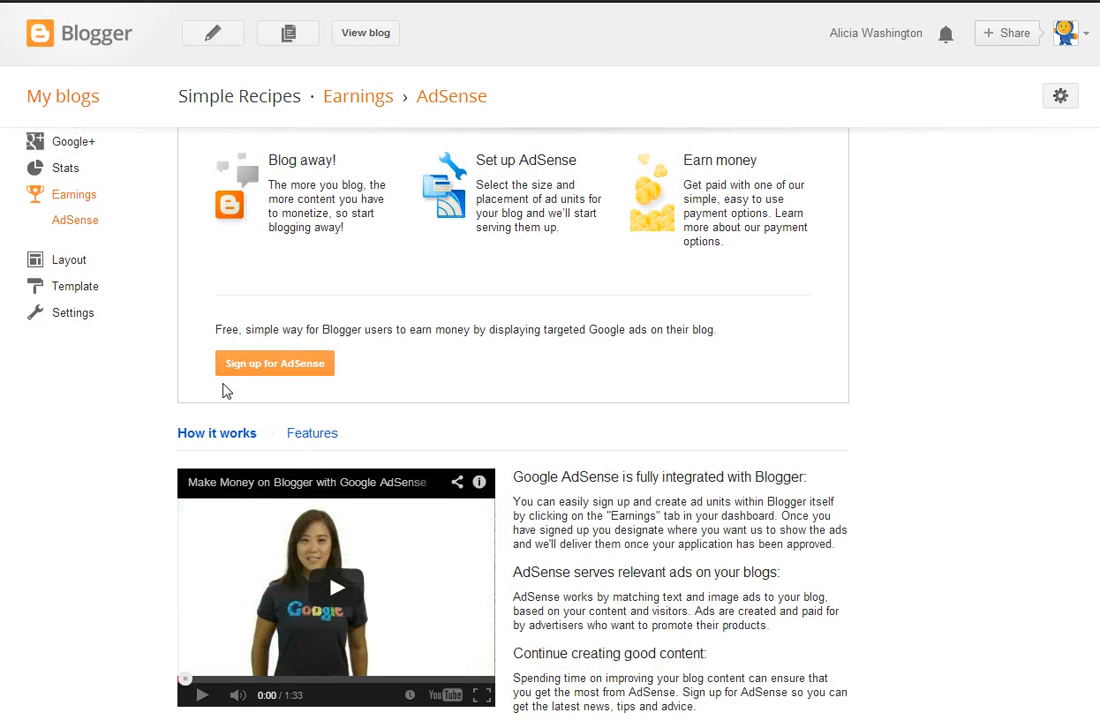